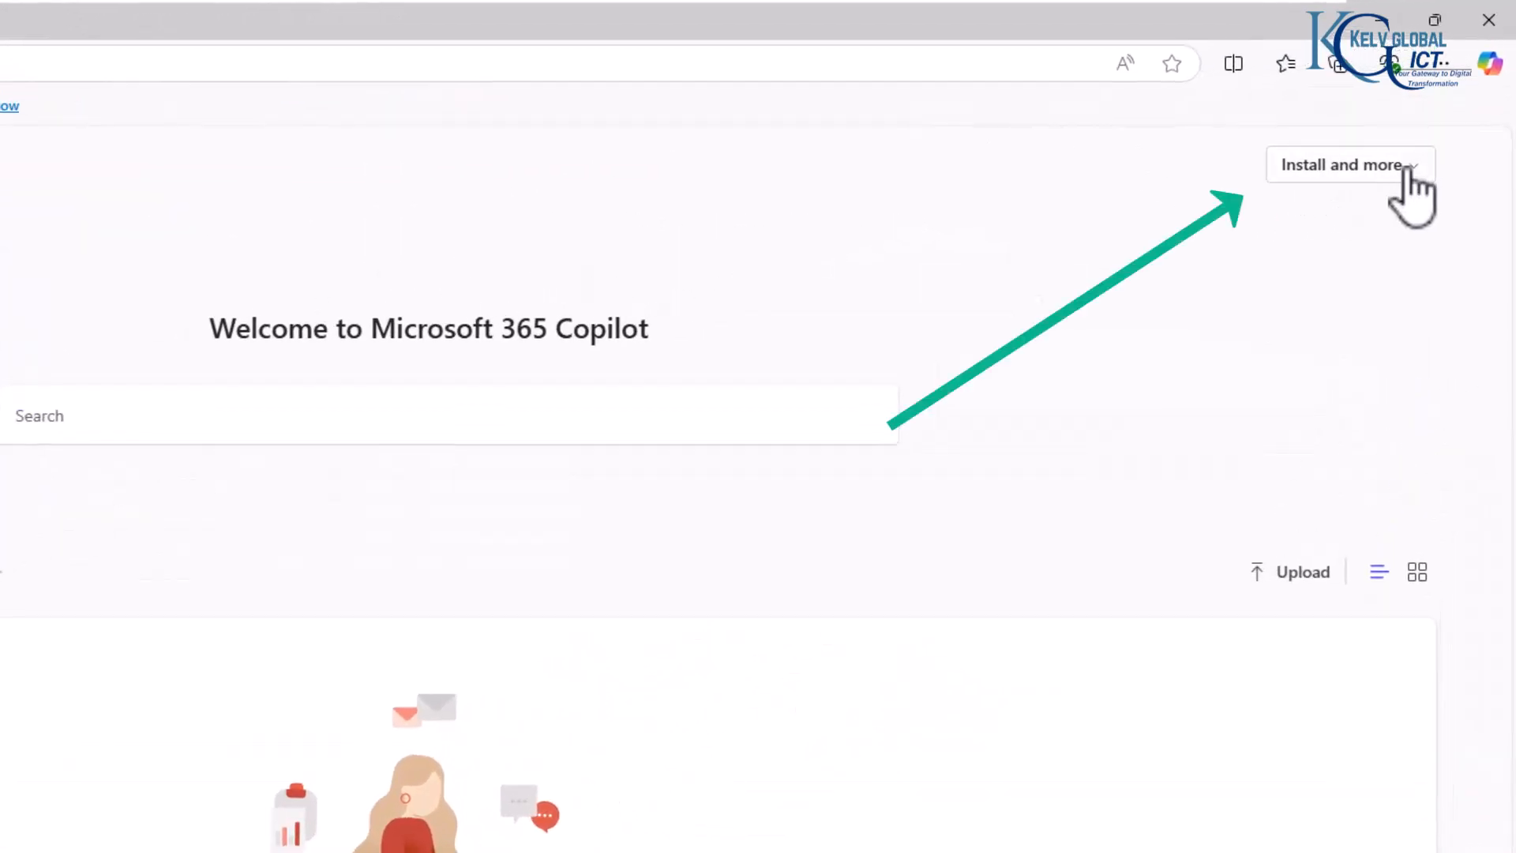
- Open the Microsoft 365 apps installation page and download the Office installer in English (United States), 64-bit
click(1410, 185)
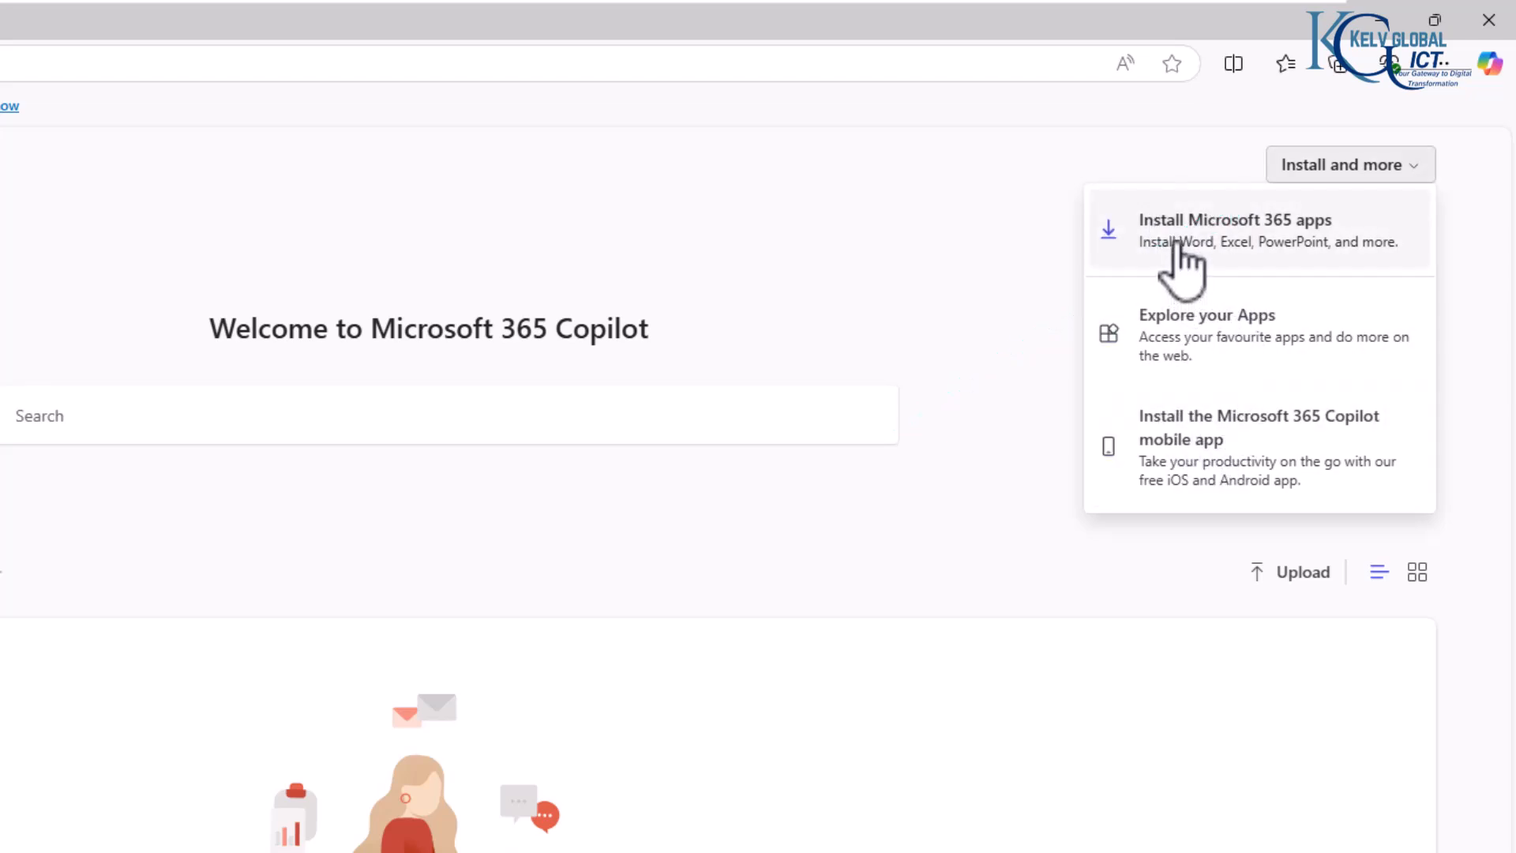
click(1179, 245)
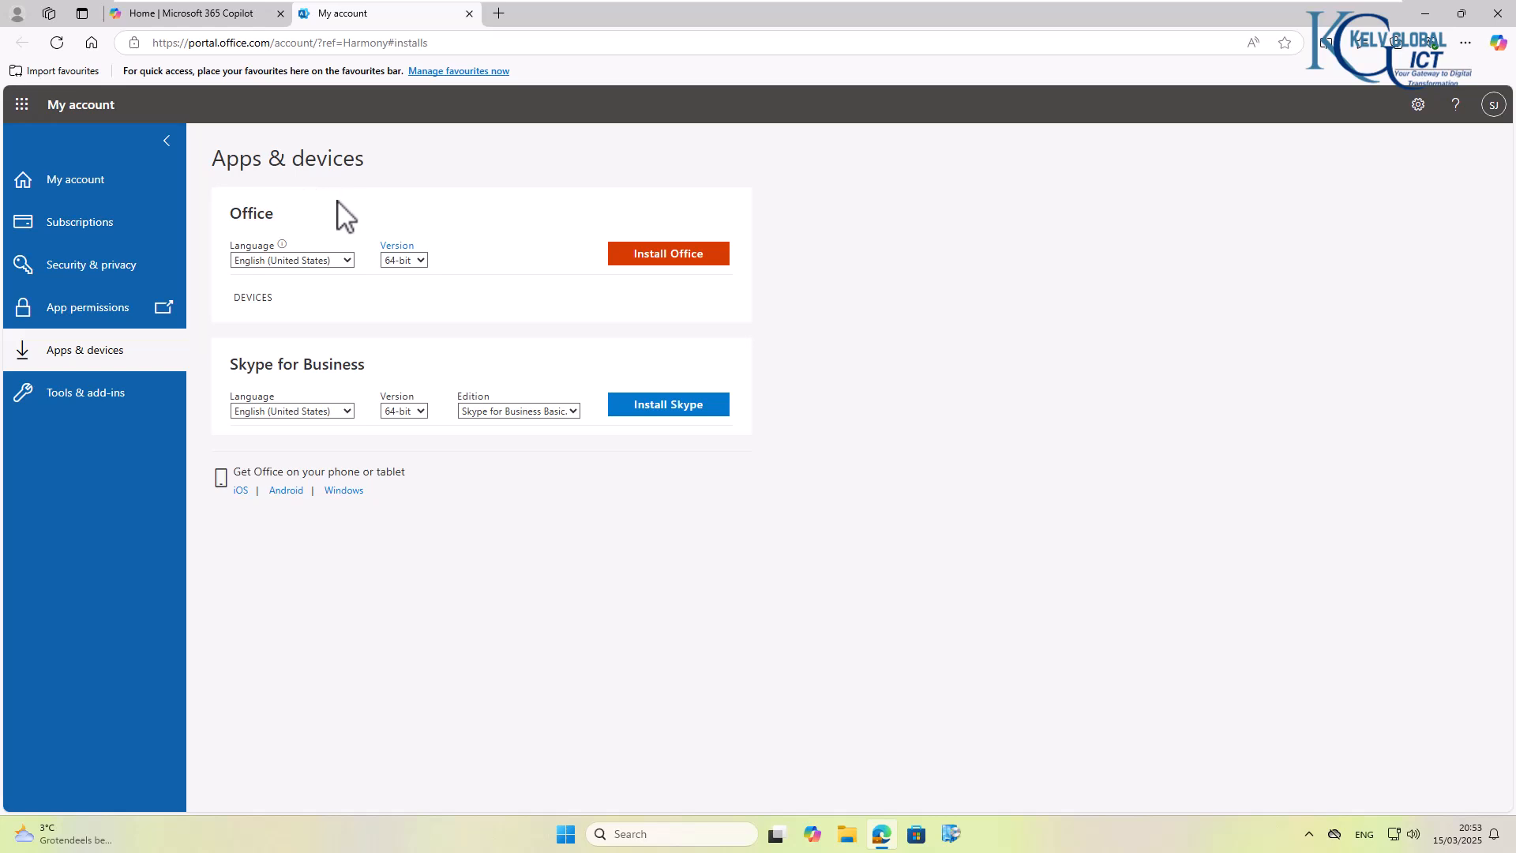
click(347, 262)
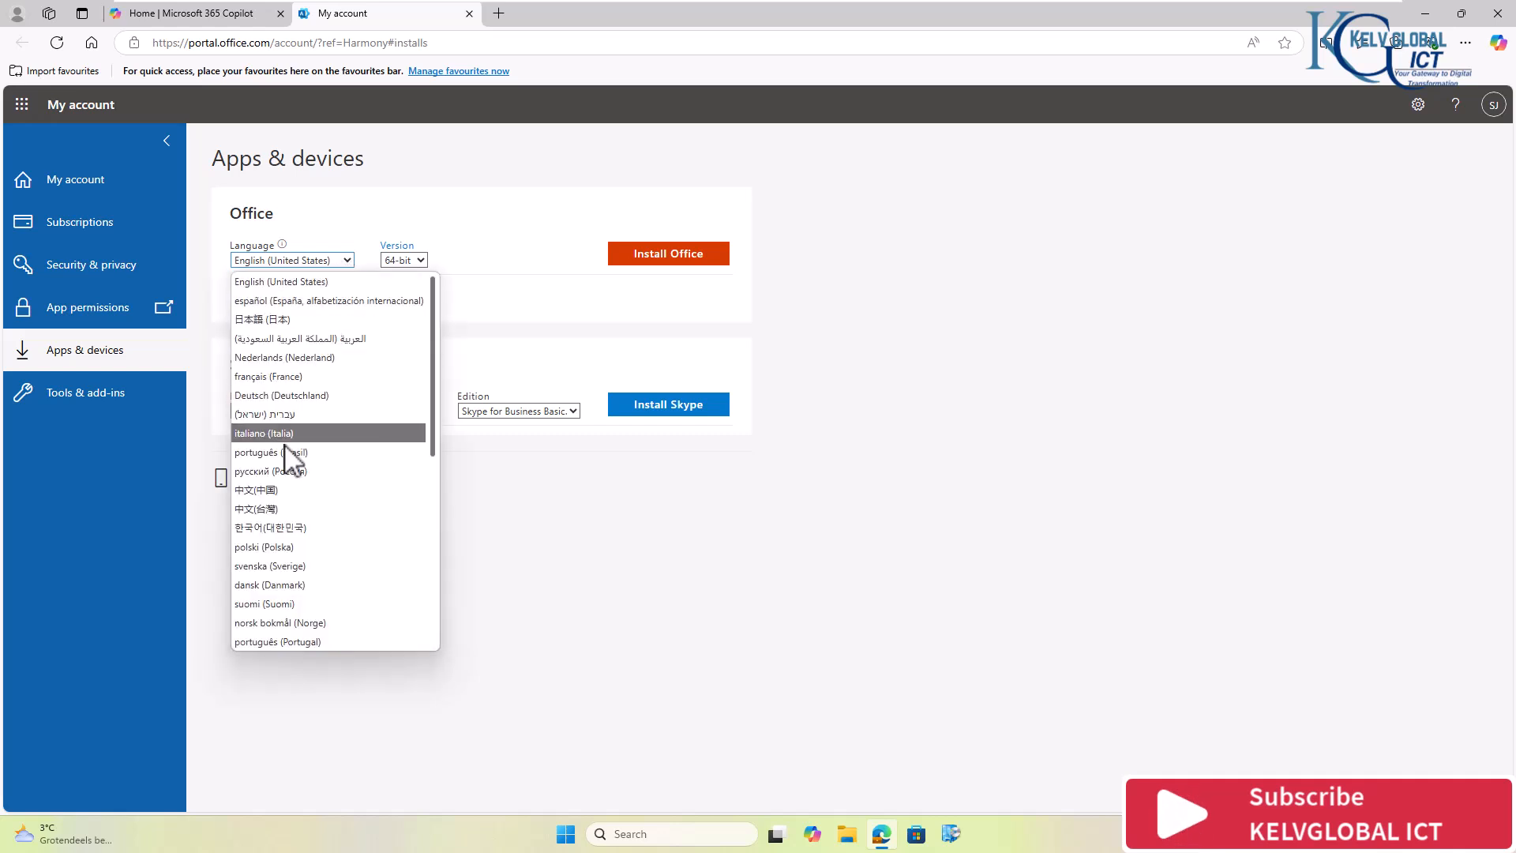
click(371, 251)
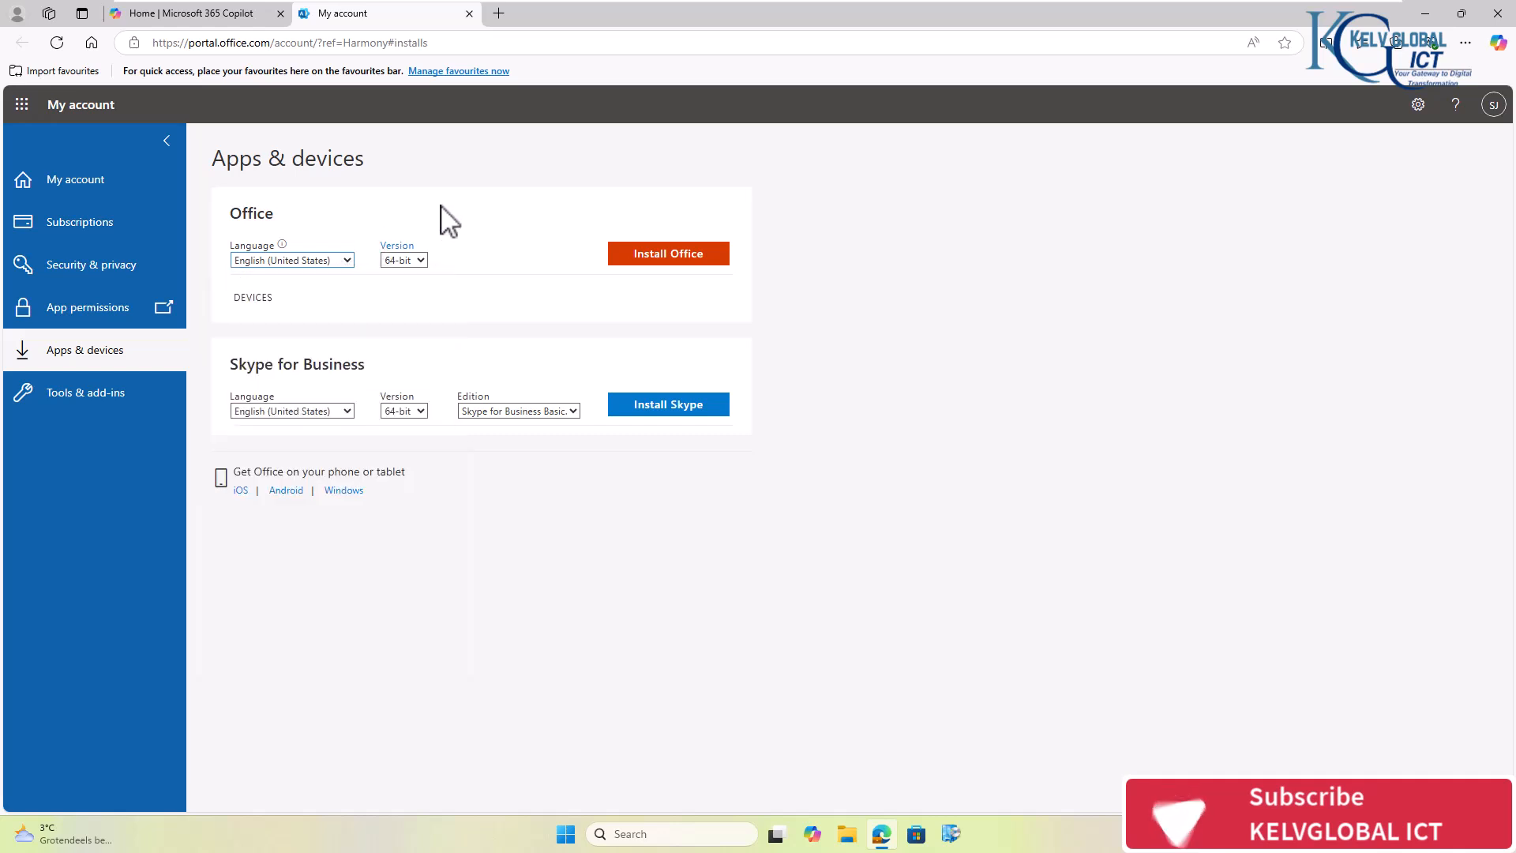
click(419, 263)
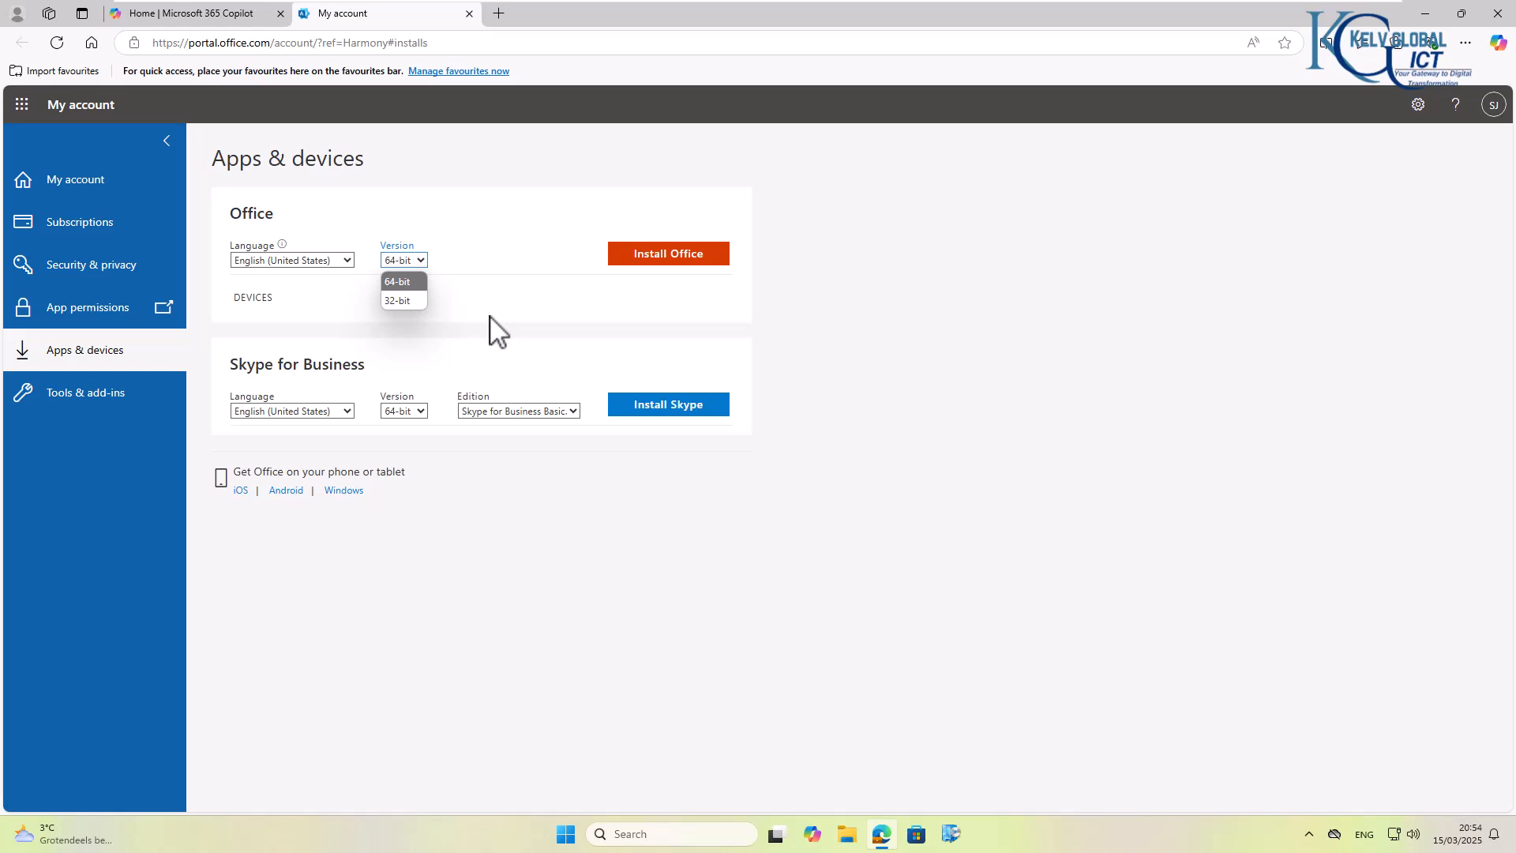
click(653, 277)
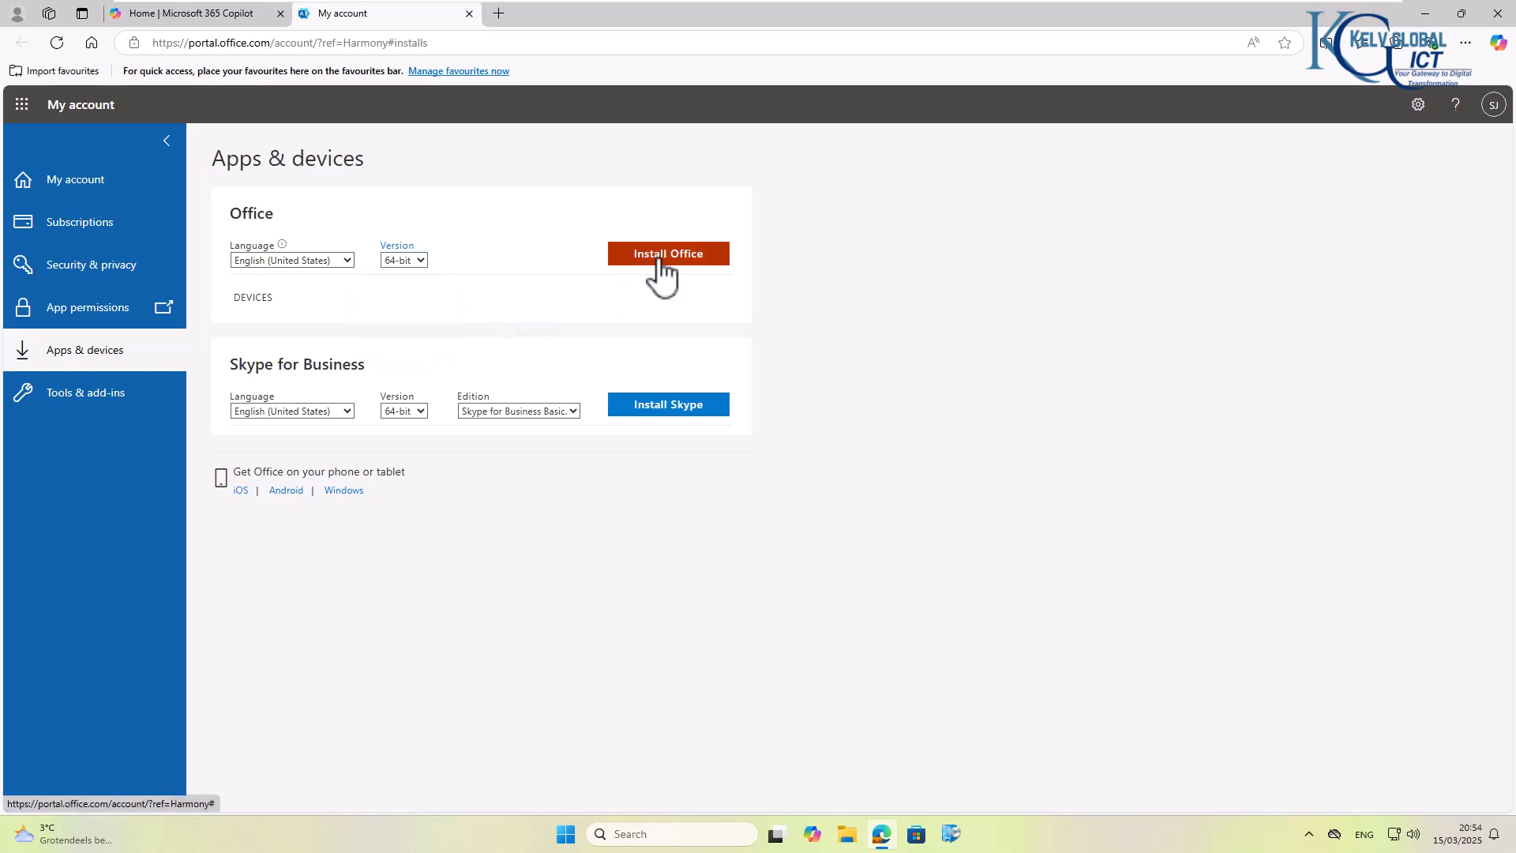
click(654, 280)
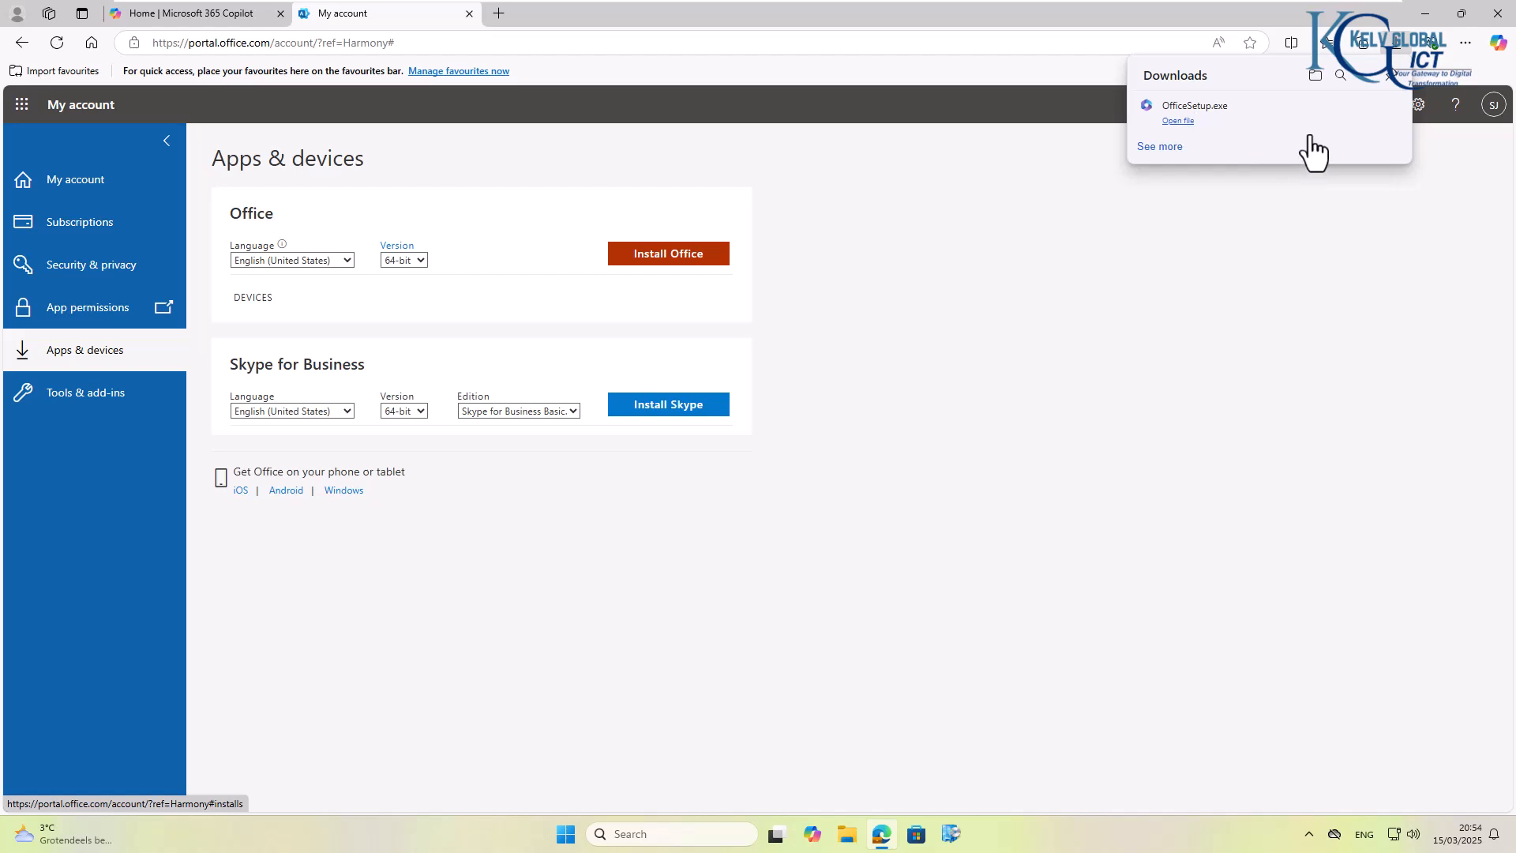
- Run OfficeSetup.exe from the Downloads folder with permission to change the device, and close the installer once installation finishes
click(1366, 108)
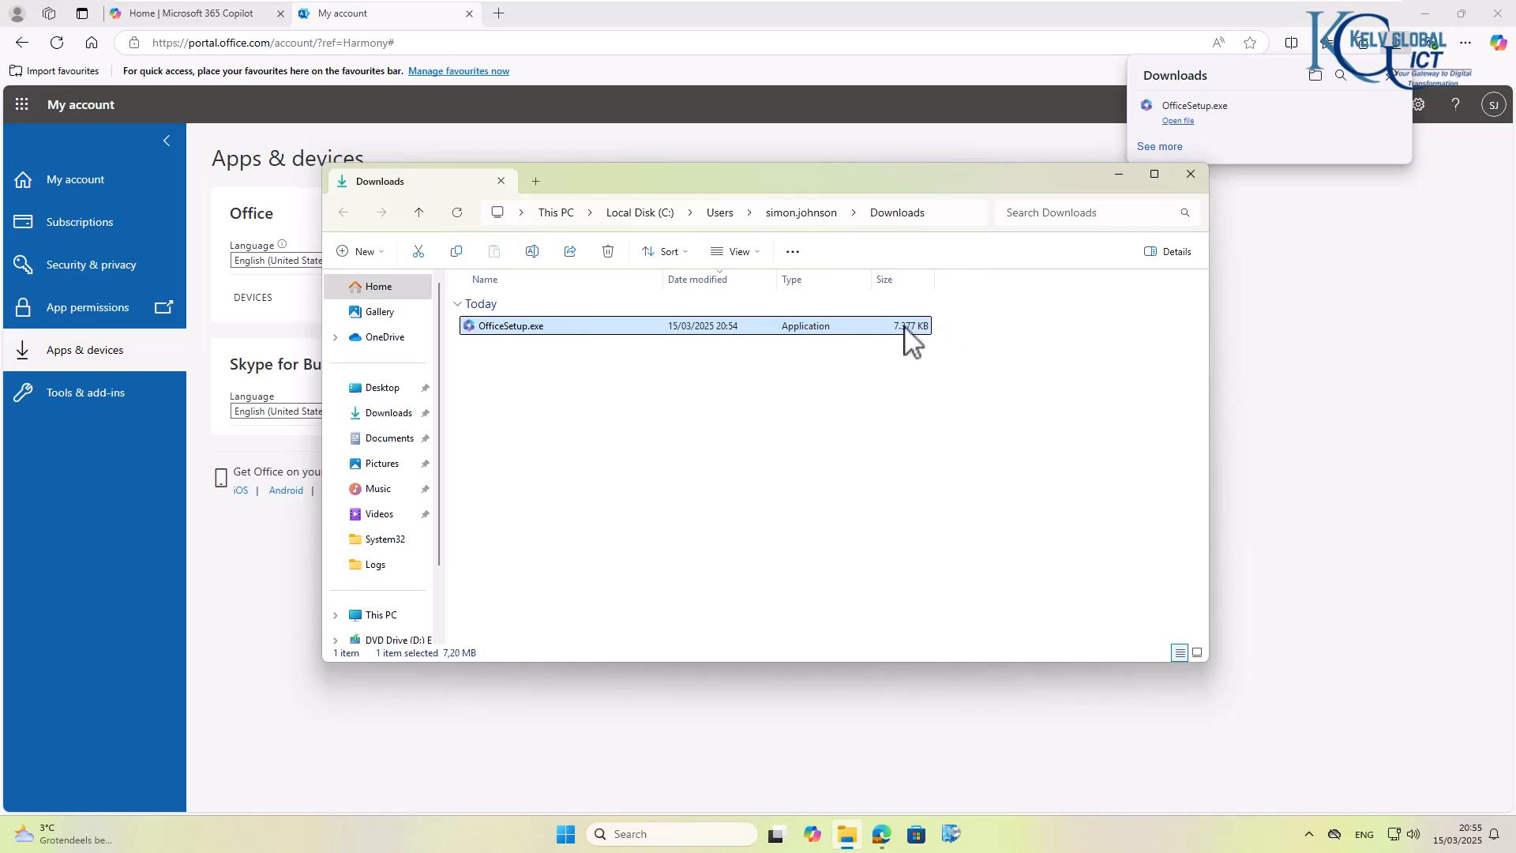
double_click(516, 325)
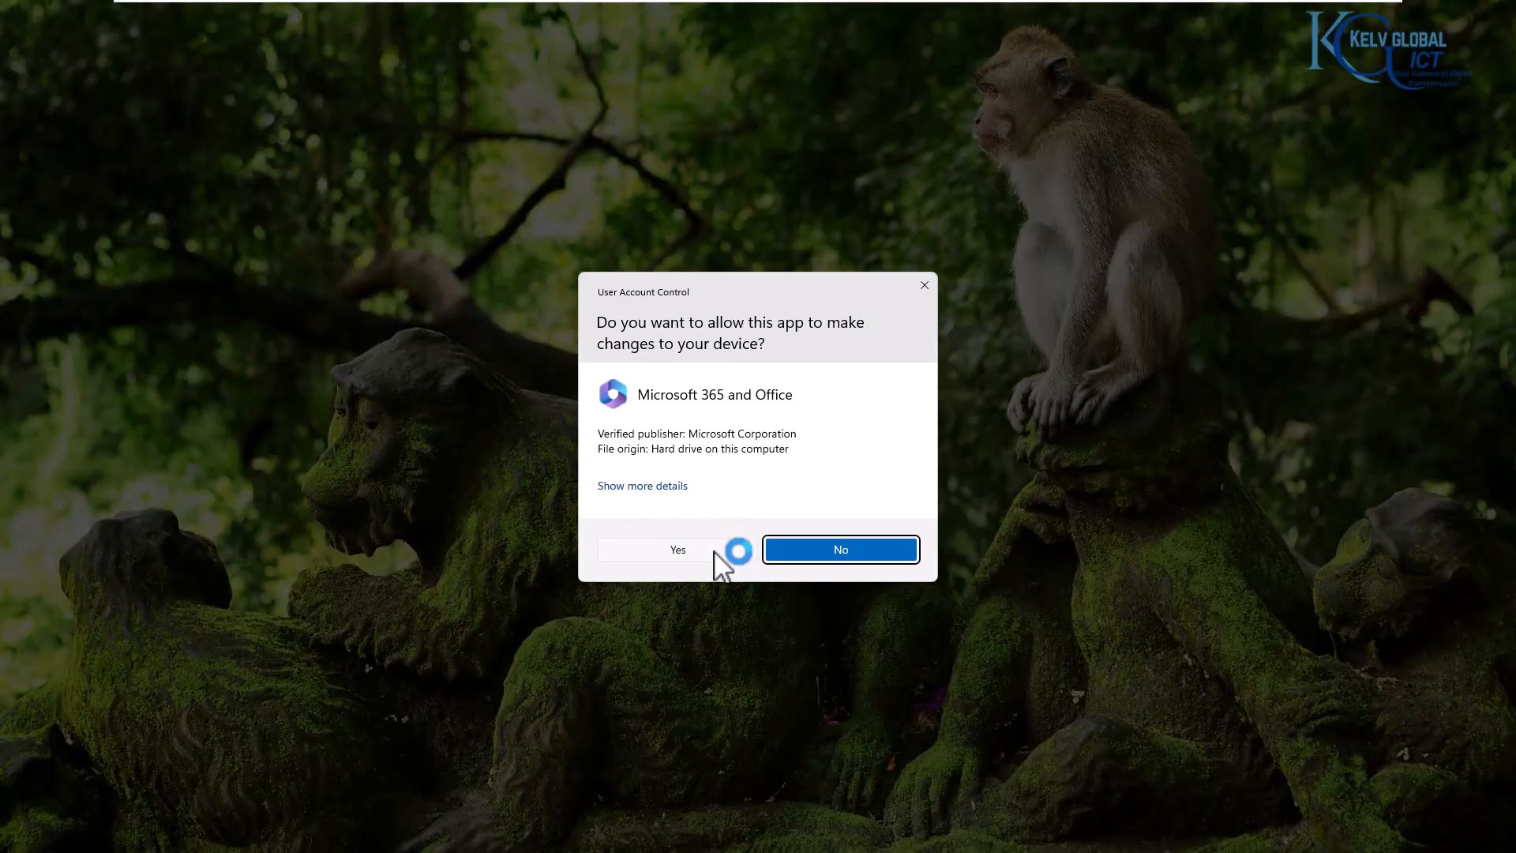
click(714, 551)
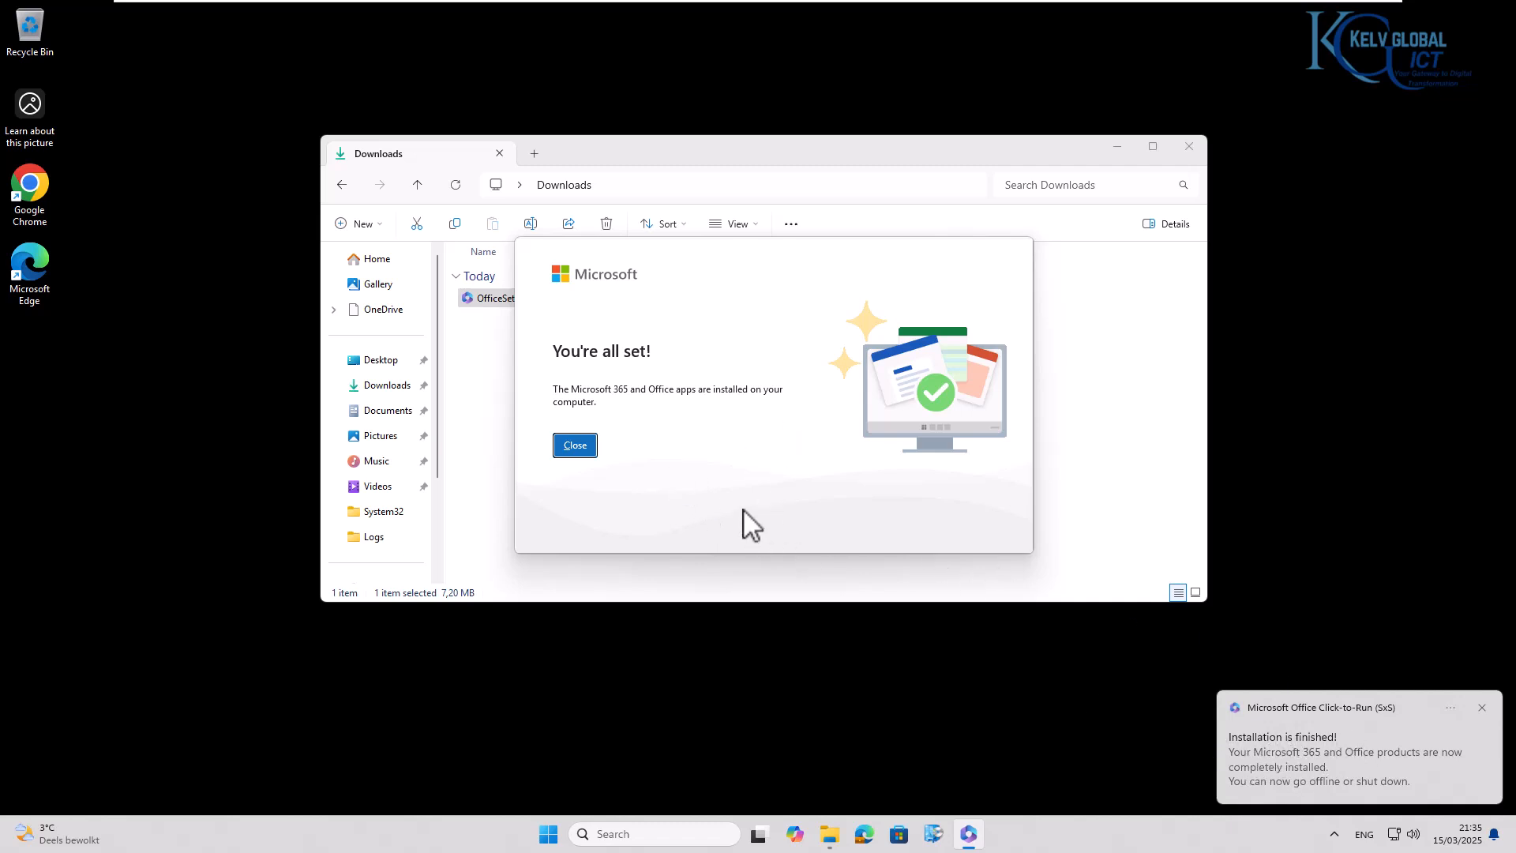
click(575, 445)
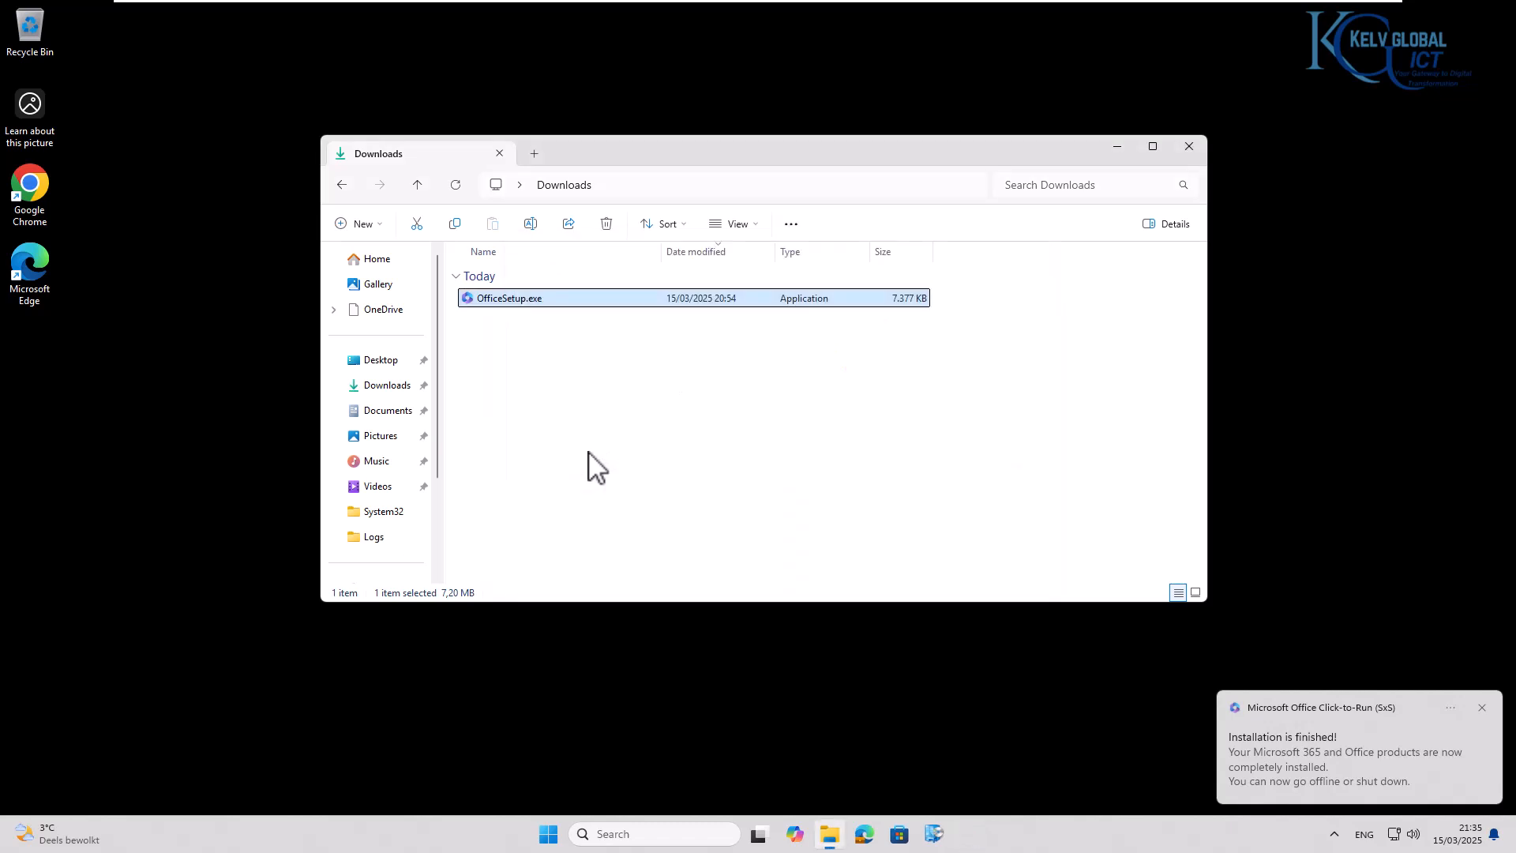
click(1116, 147)
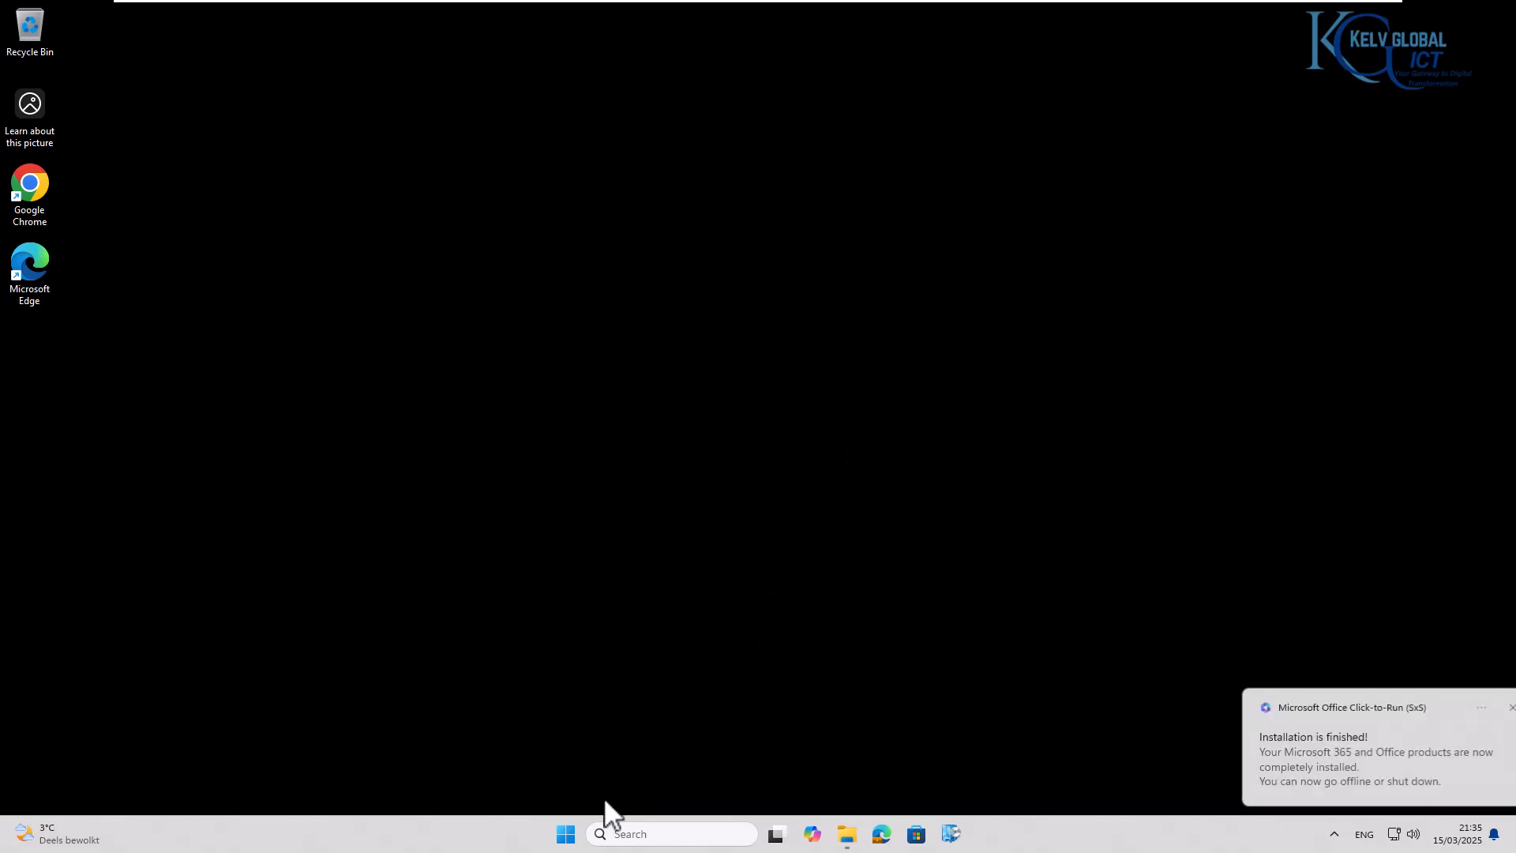
- Look through the full list of installed apps for the newly added Microsoft 365 apps
click(565, 836)
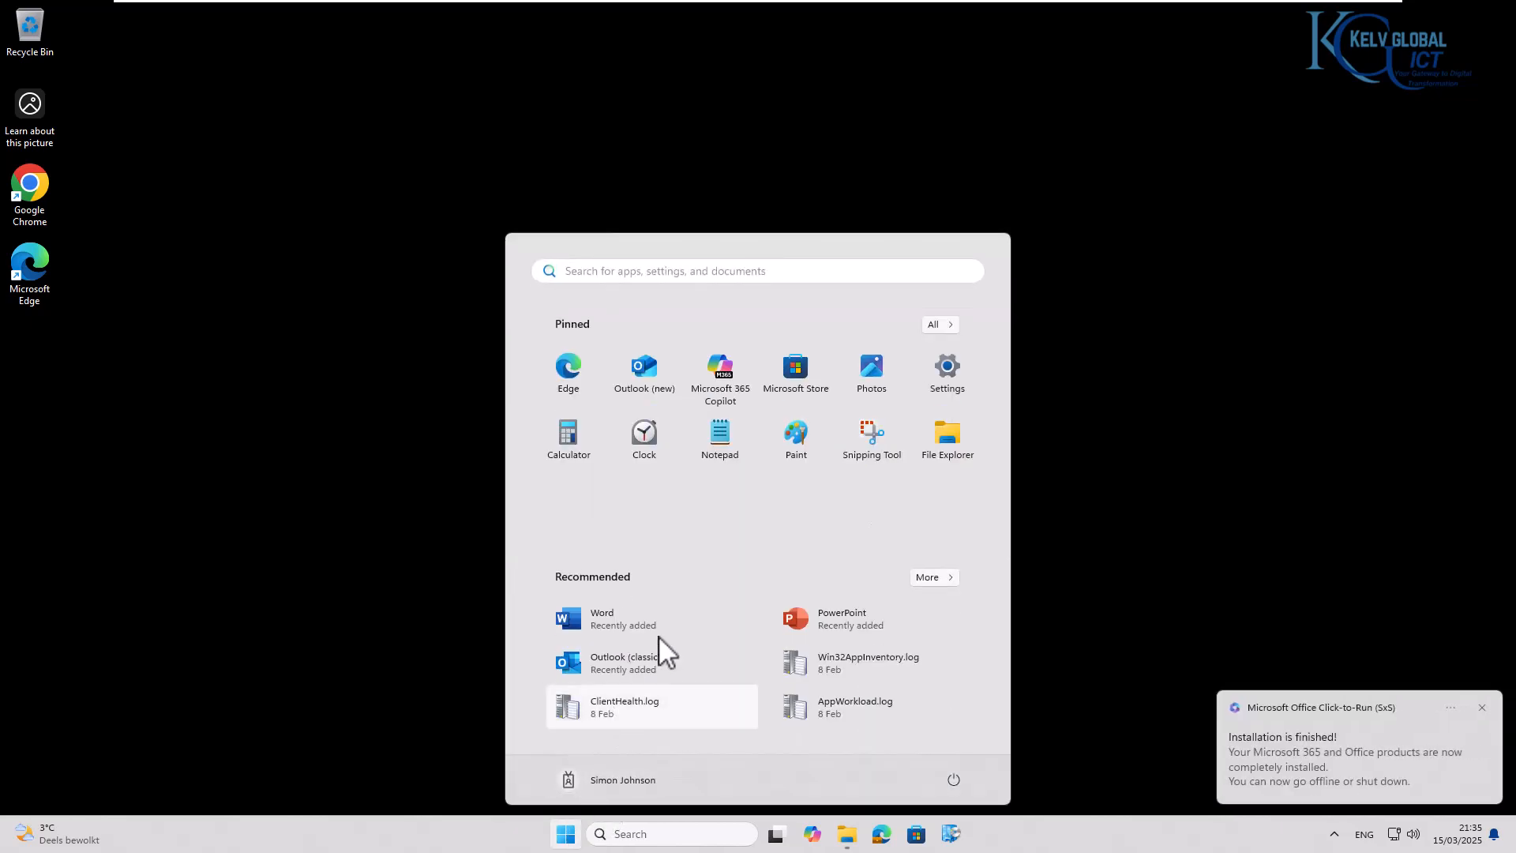
click(936, 326)
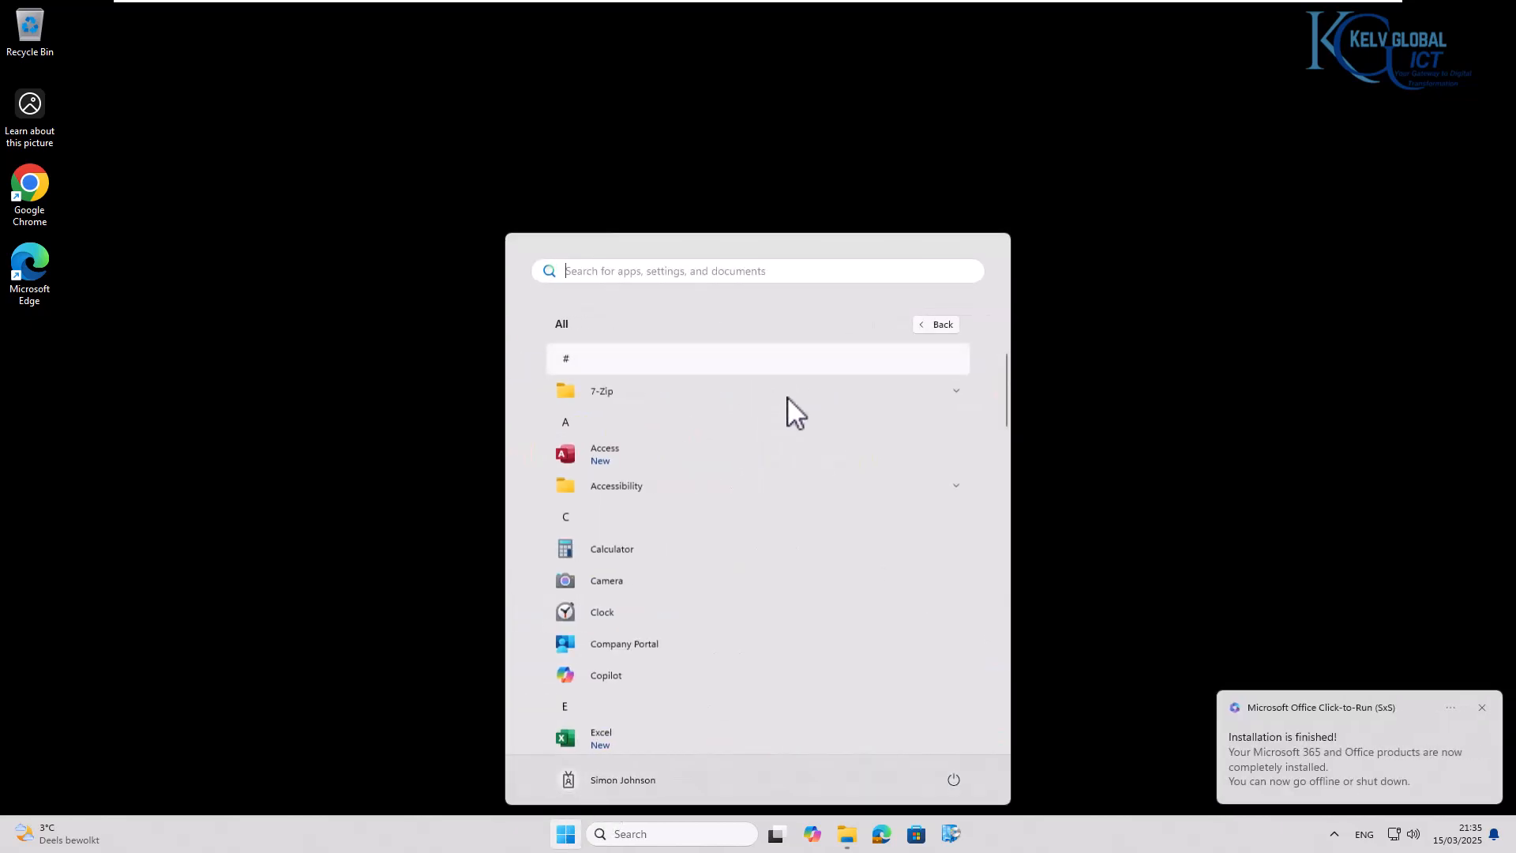
scroll(631, 514, down, 3)
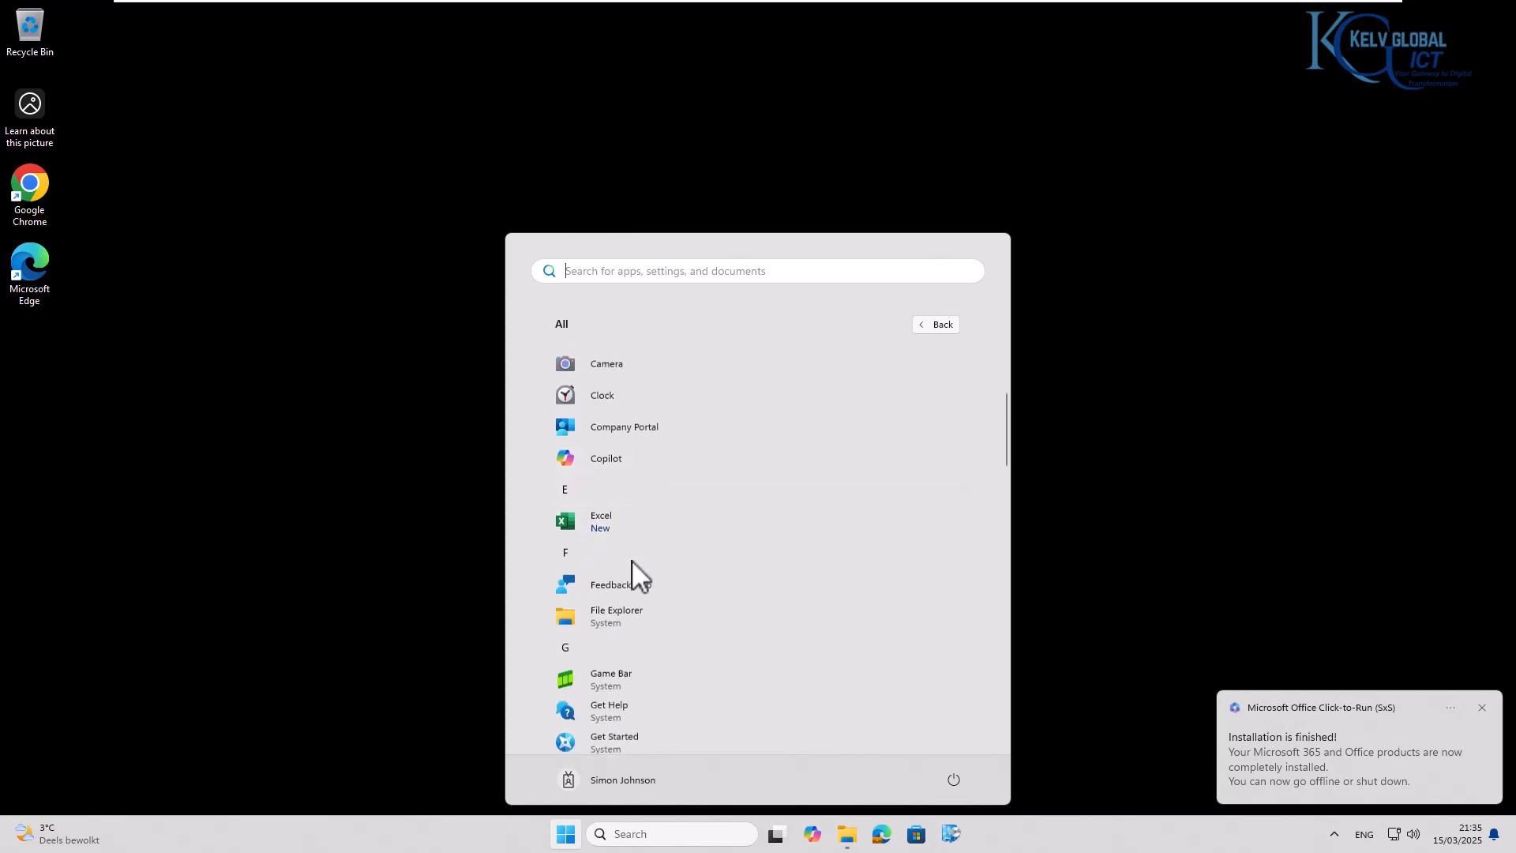
scroll(632, 560, down, 5)
scroll(641, 554, down, 4)
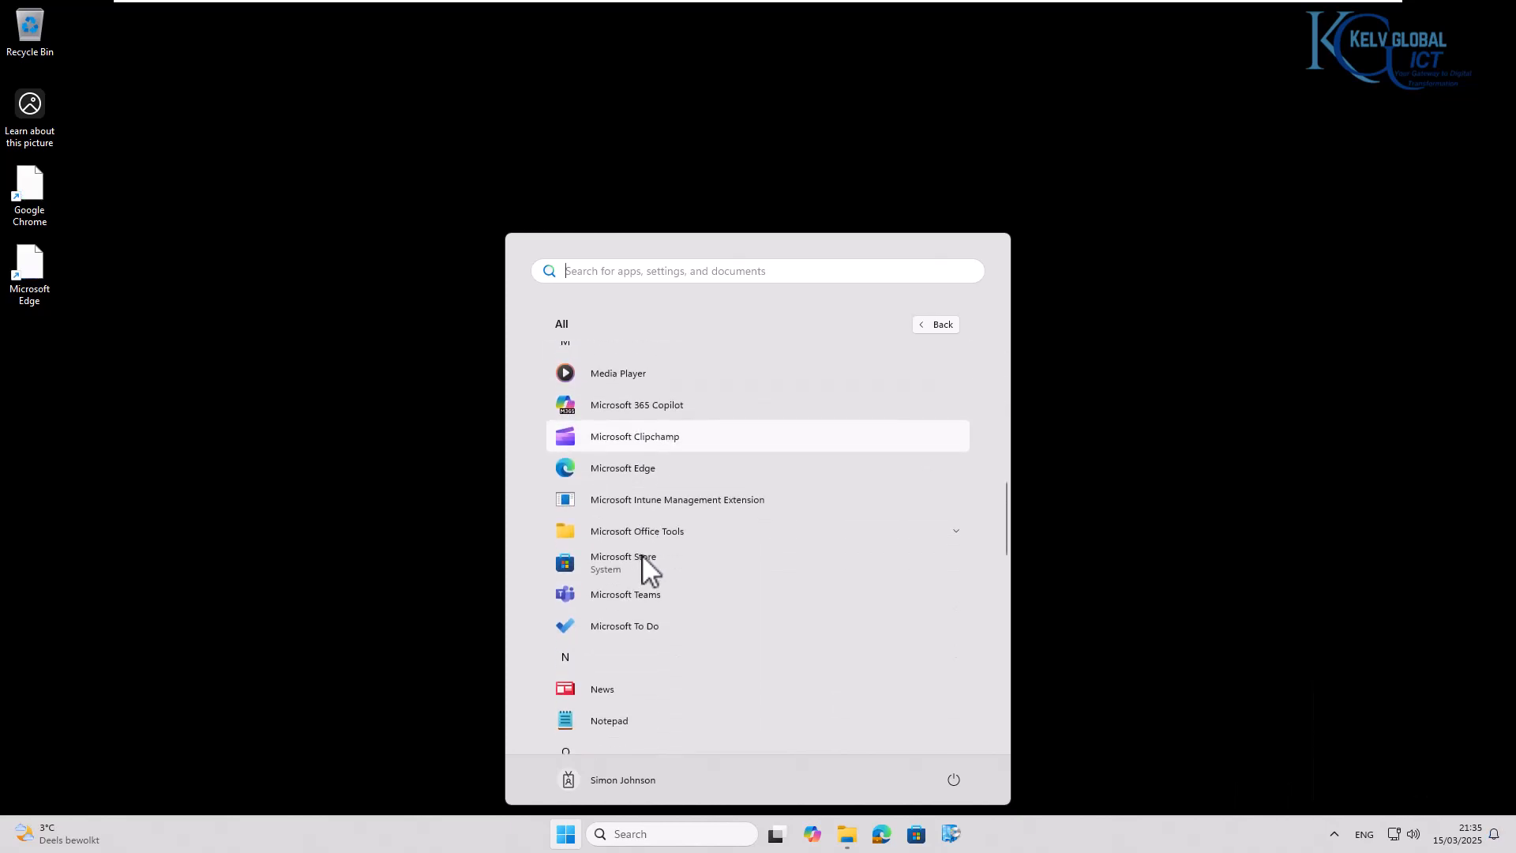
scroll(655, 552, down, 2)
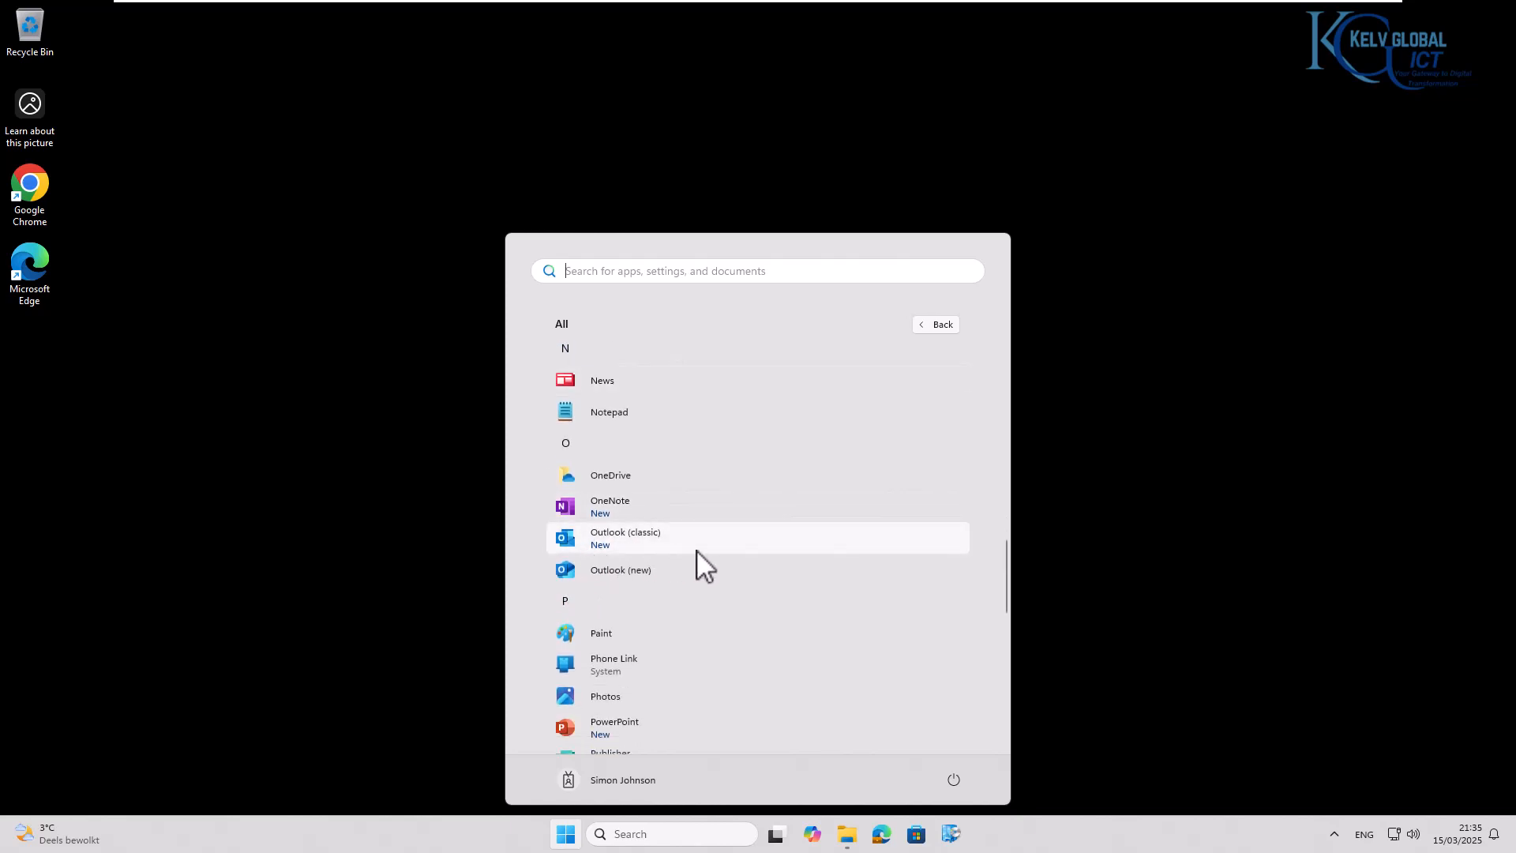
scroll(696, 550, down, 2)
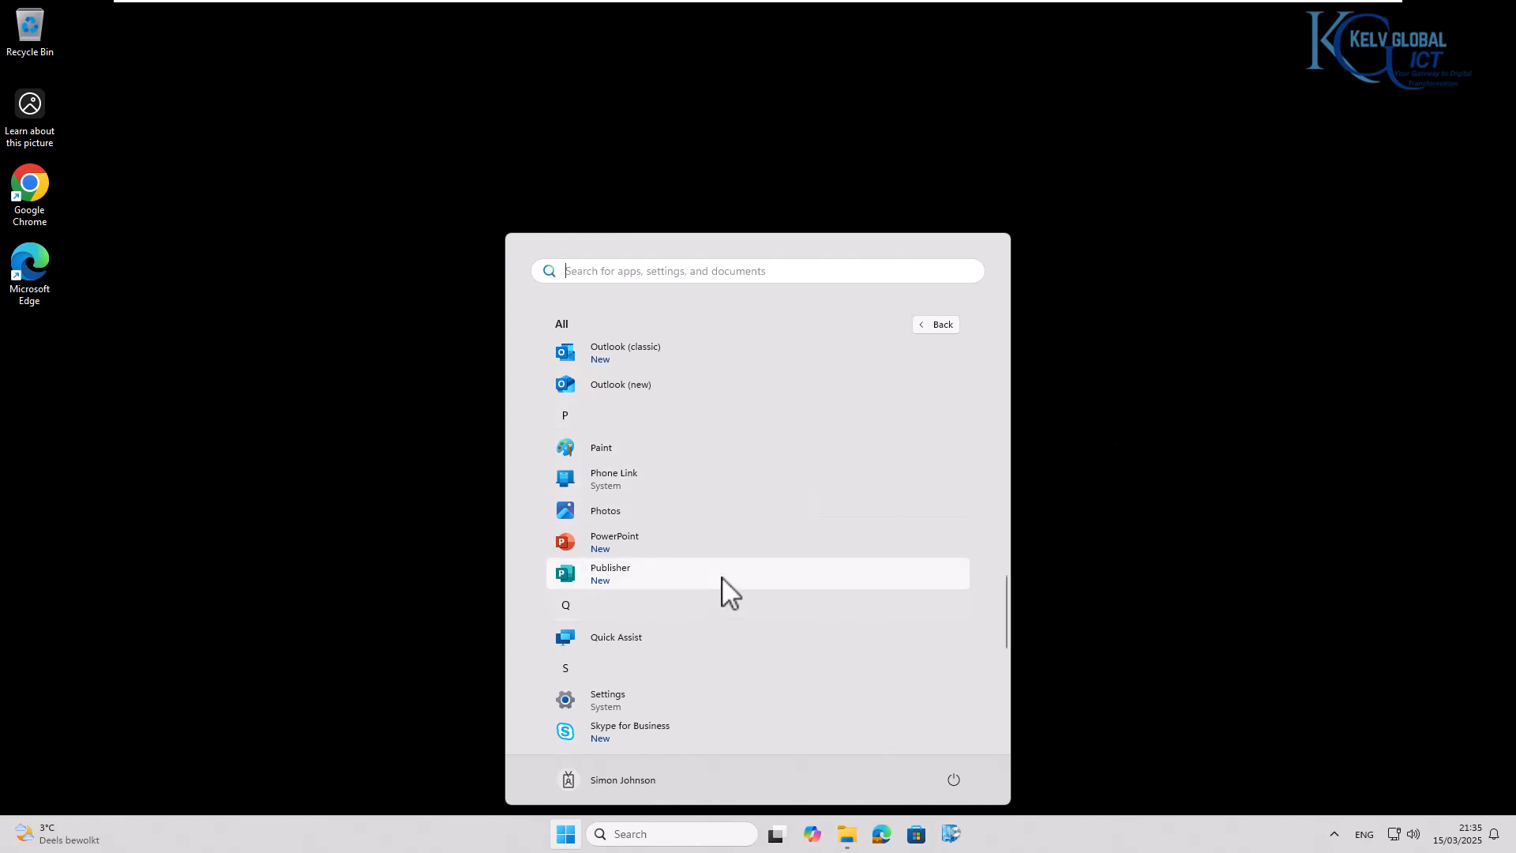
scroll(722, 579, up, 10)
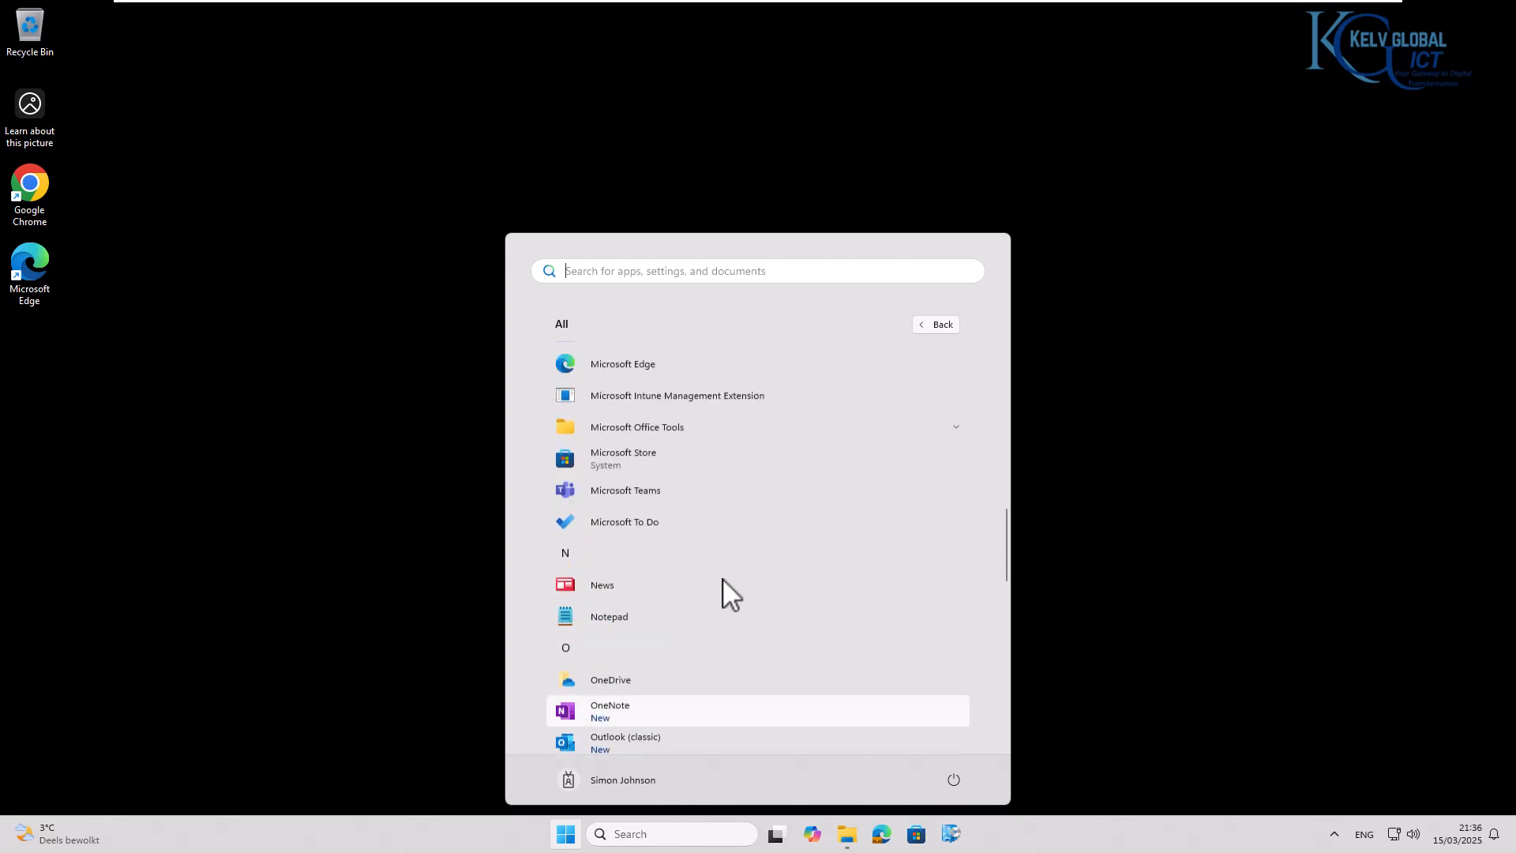
scroll(711, 585, up, 2)
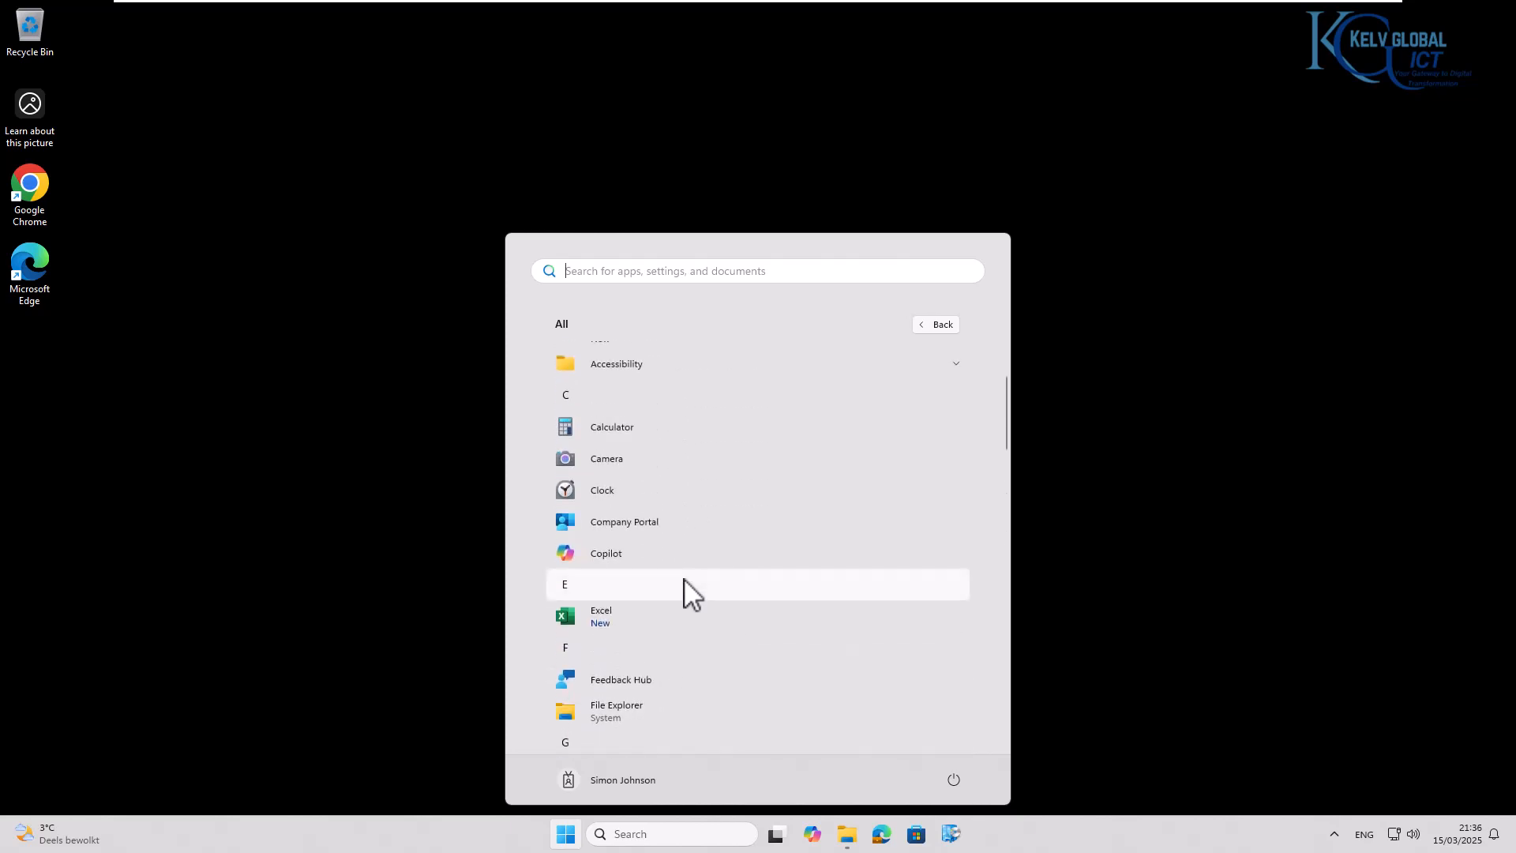
- Launch Excel with a blank workbook and open its account information
click(602, 617)
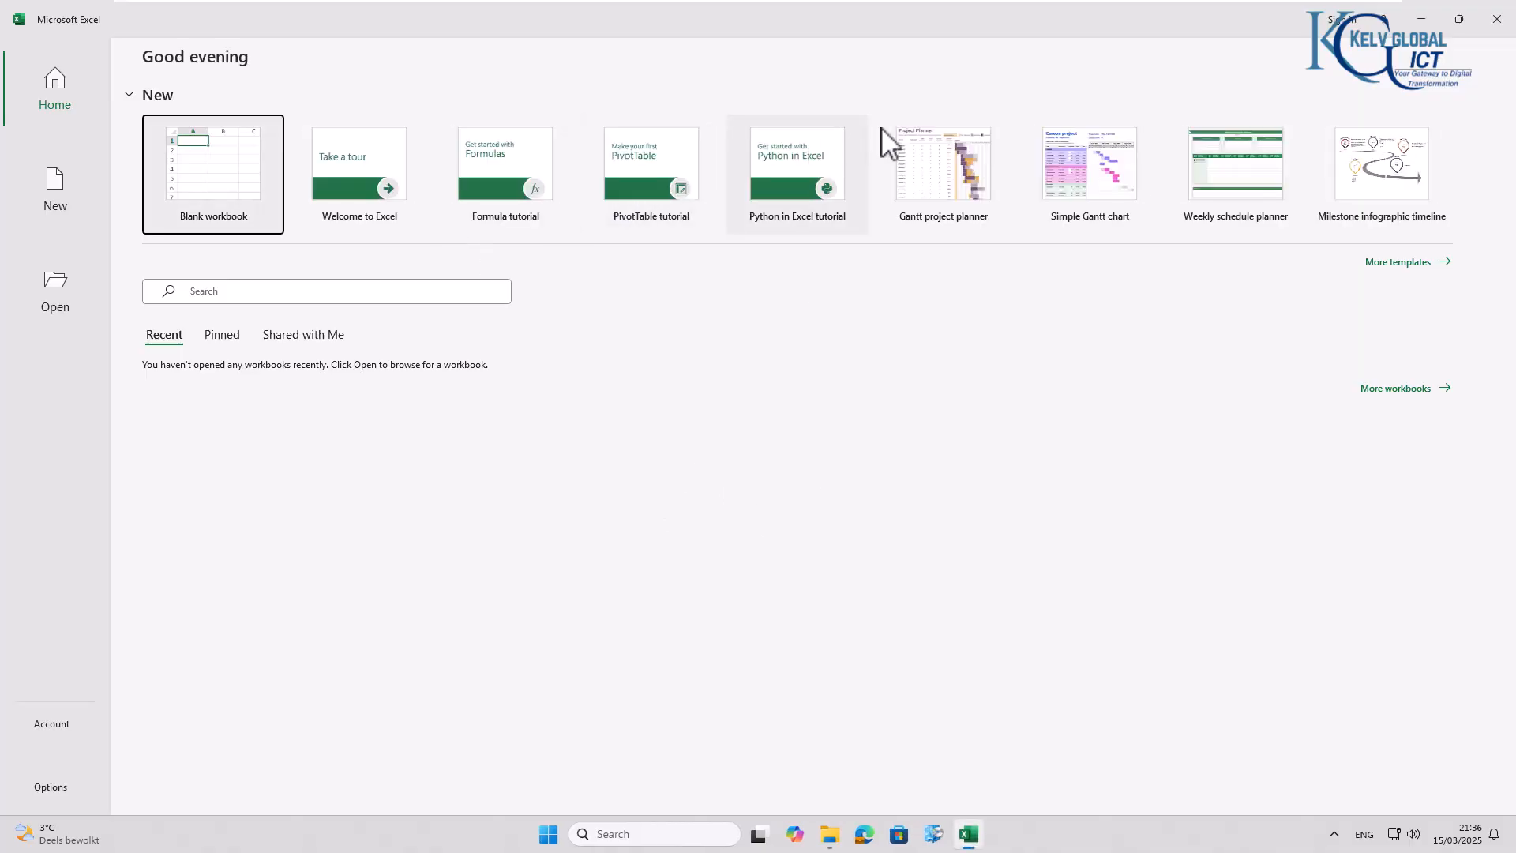
click(229, 198)
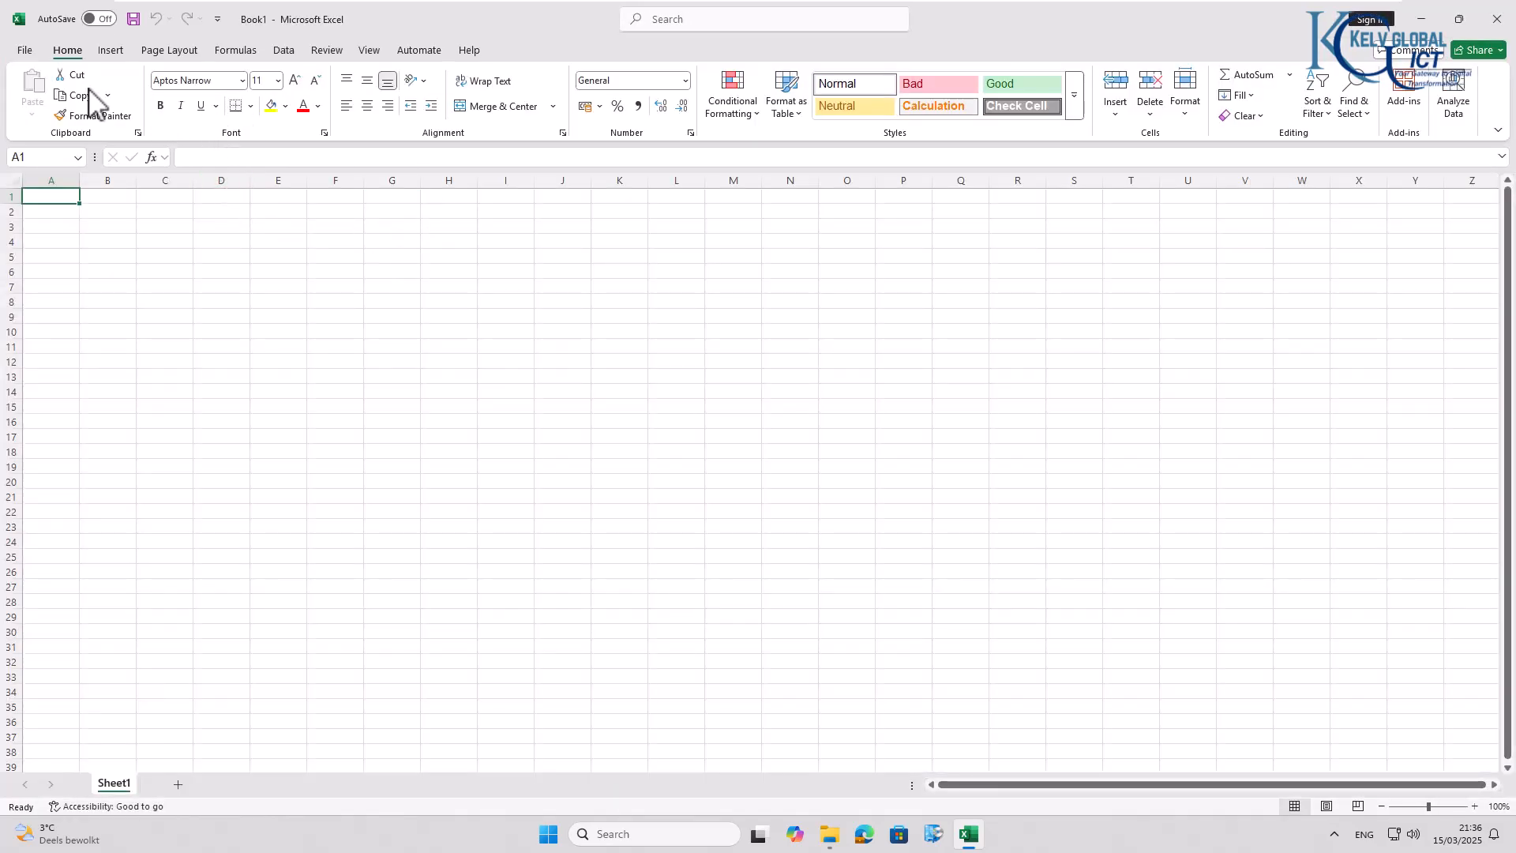
click(24, 51)
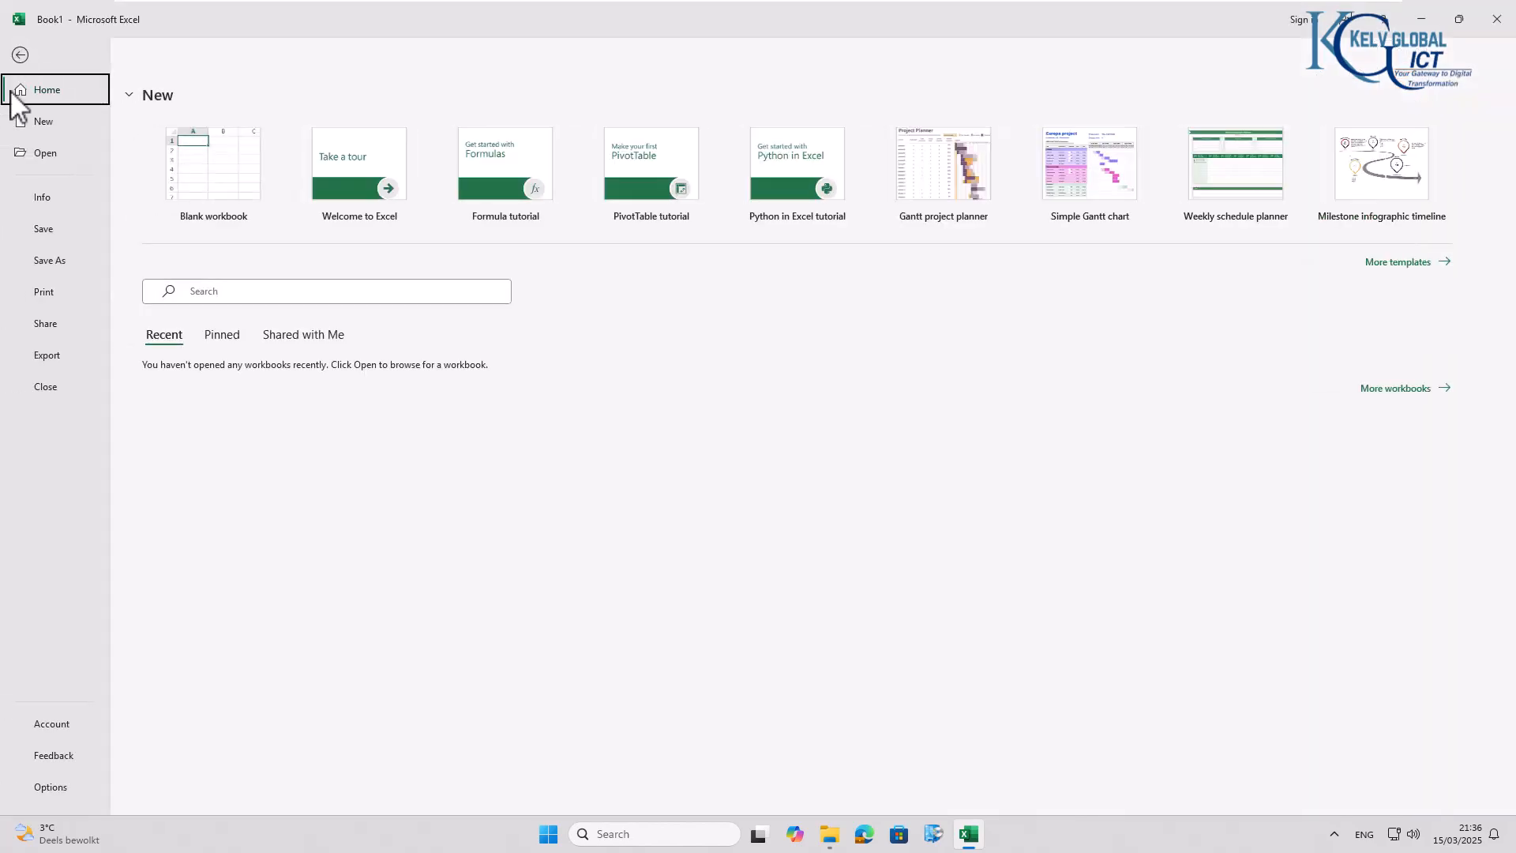
click(45, 720)
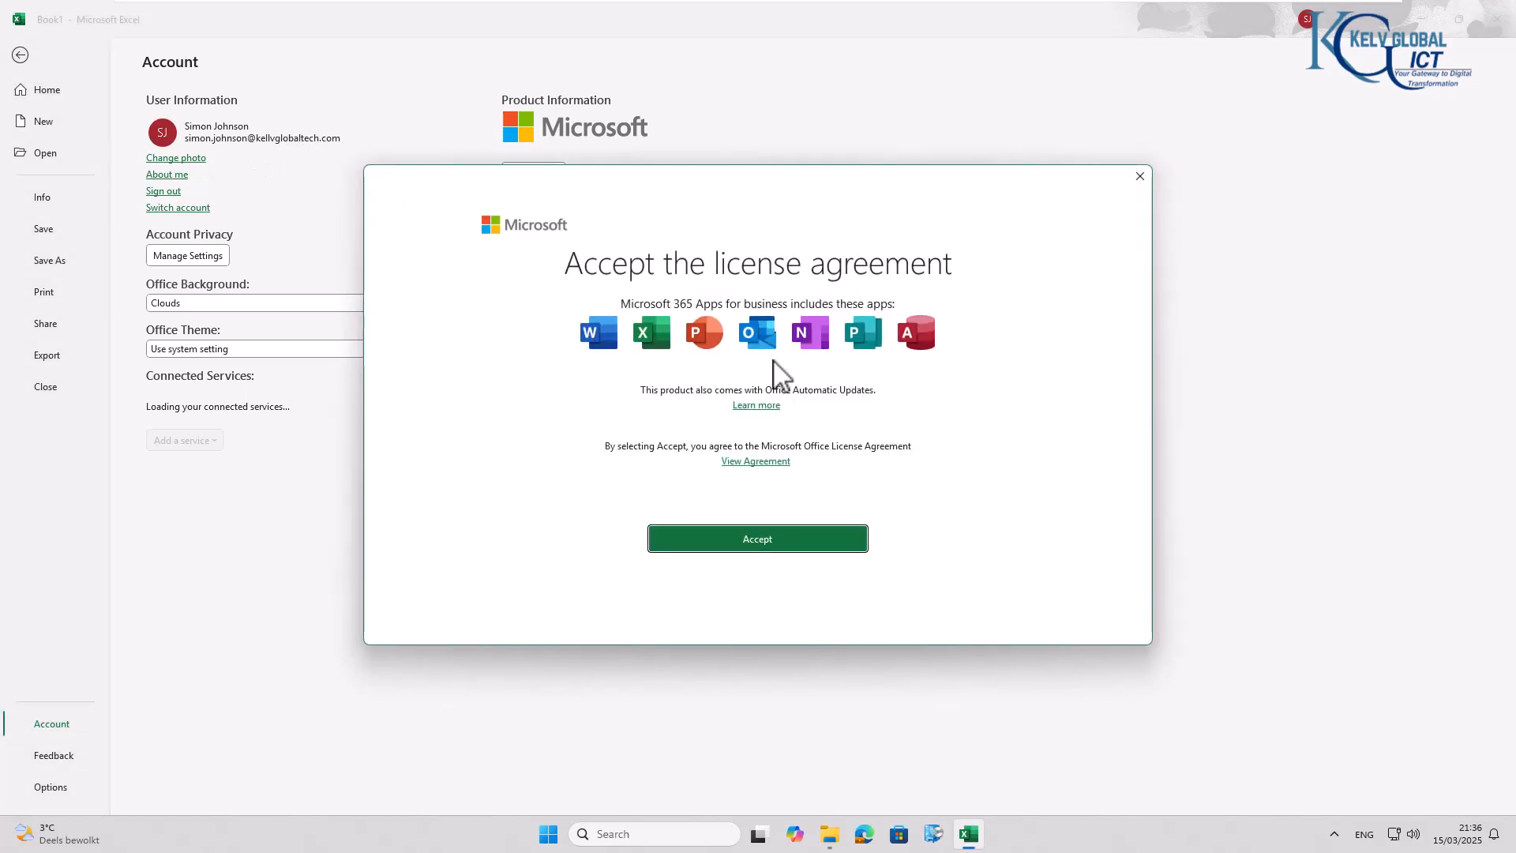
- Accept the Microsoft Office license agreement and set Office Open XML formats as the default file types
click(756, 545)
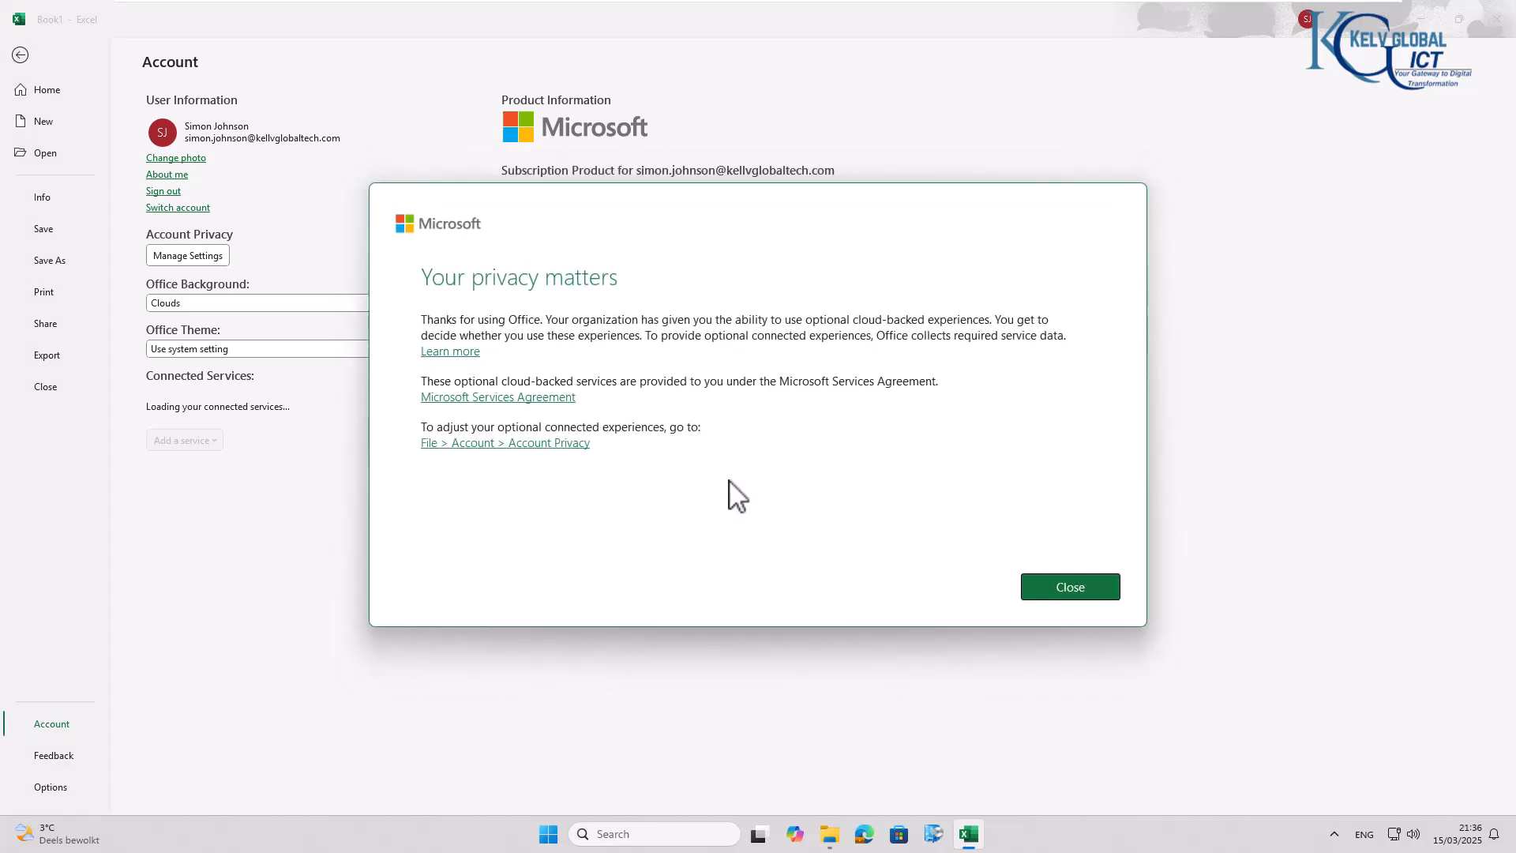
click(1059, 587)
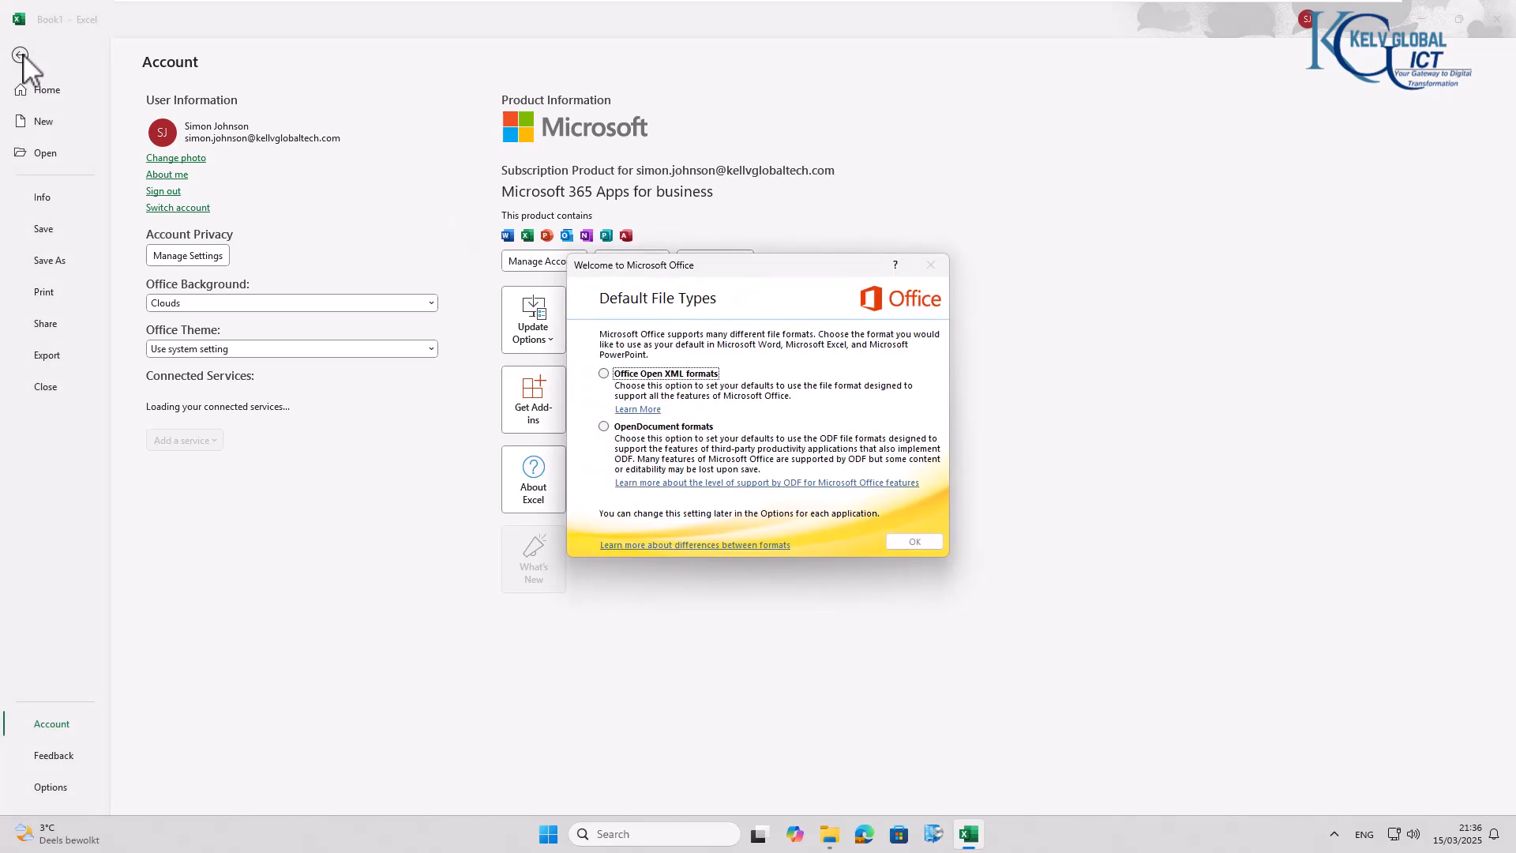
click(674, 387)
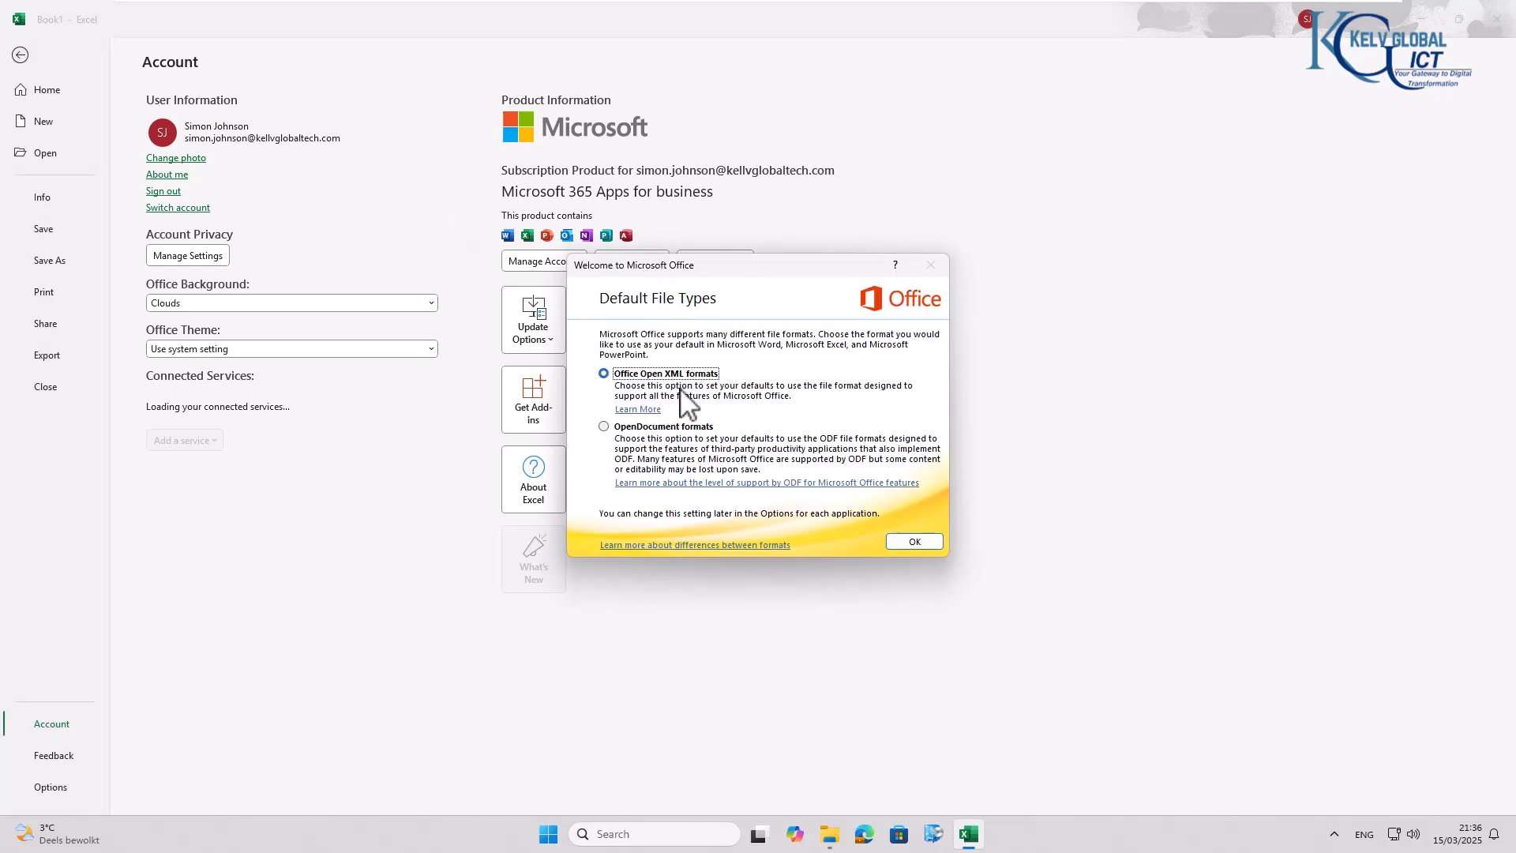
click(898, 541)
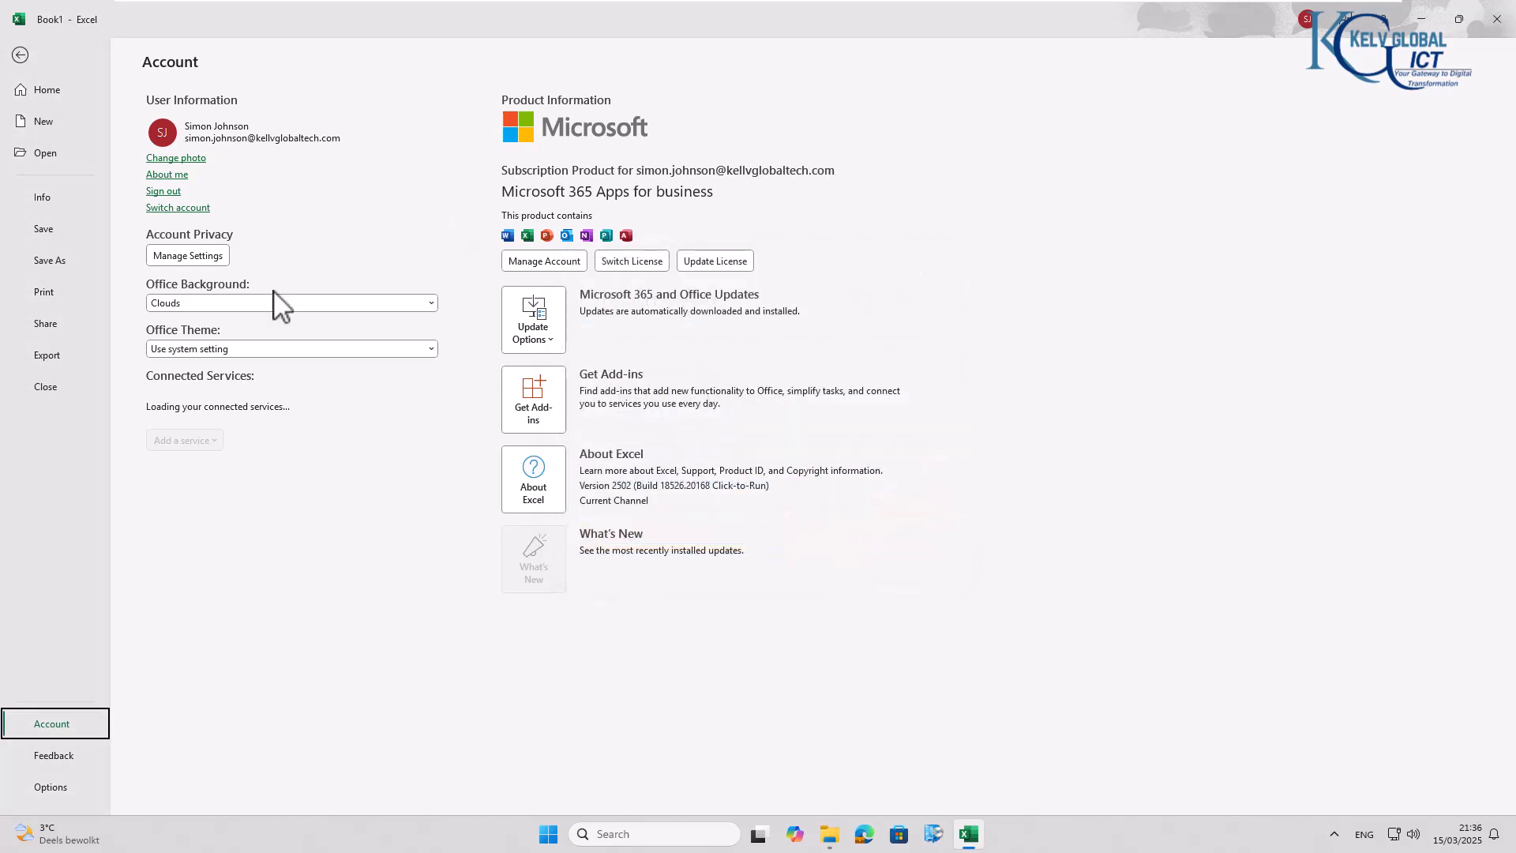
click(17, 56)
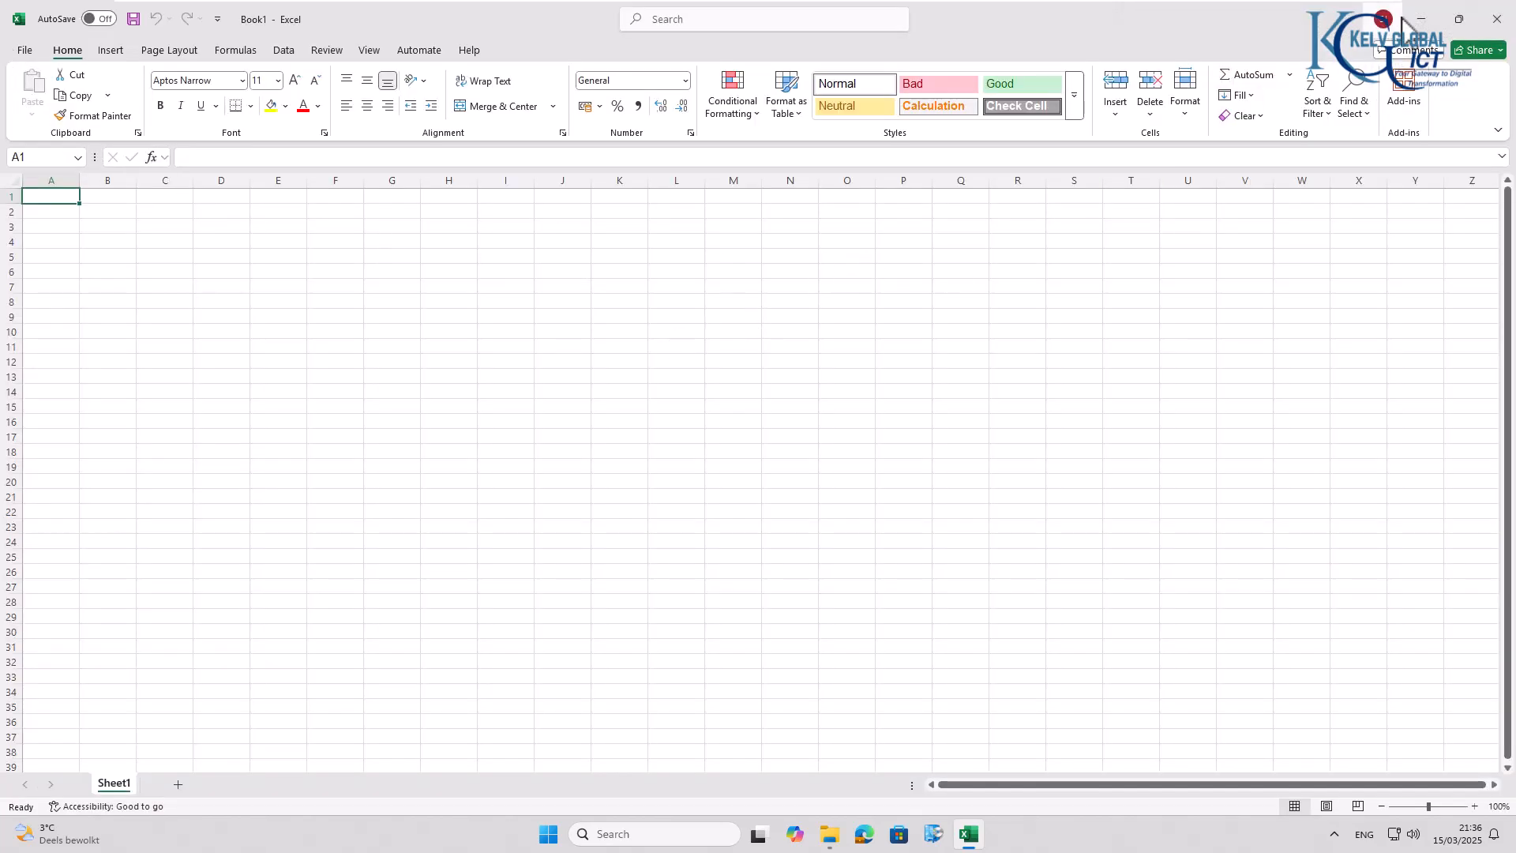